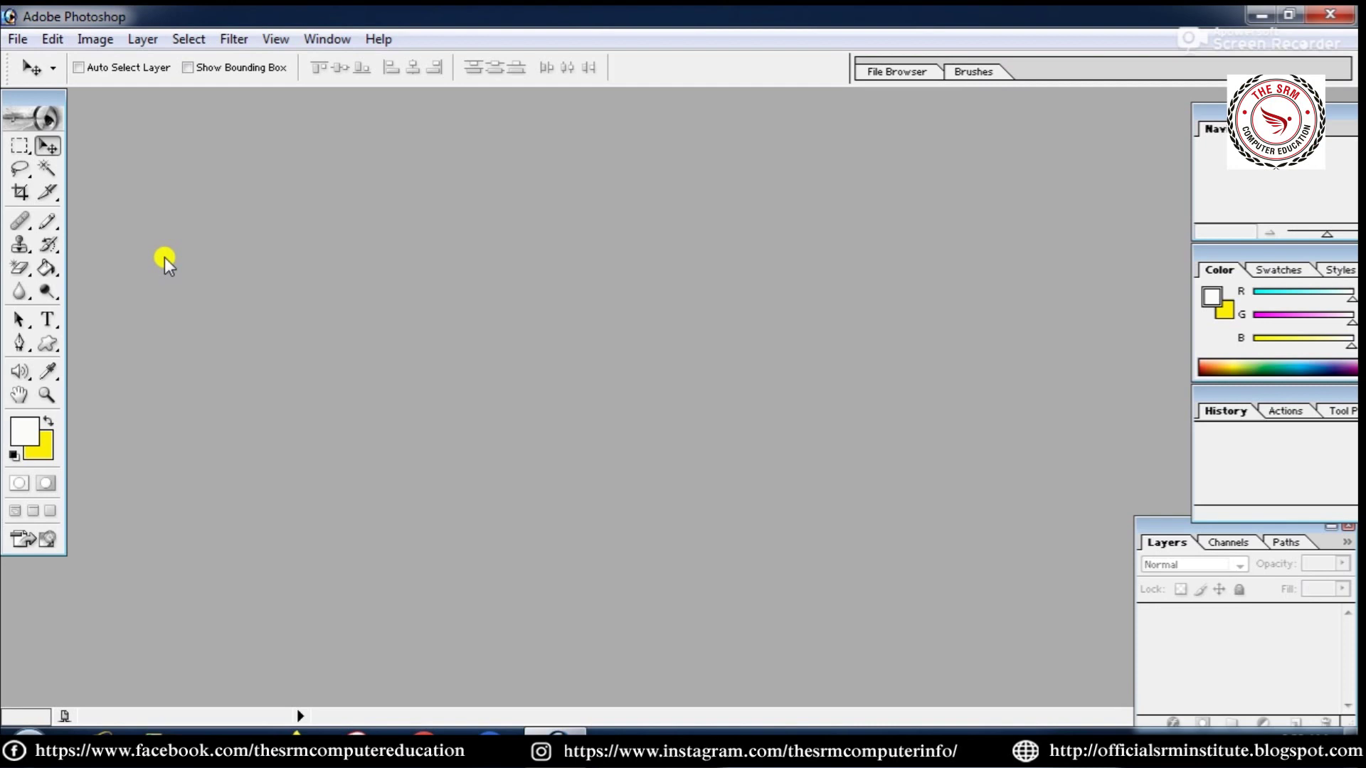
# Open the File menu while Photoshop has no image loaded.
pyautogui.click(22, 40)
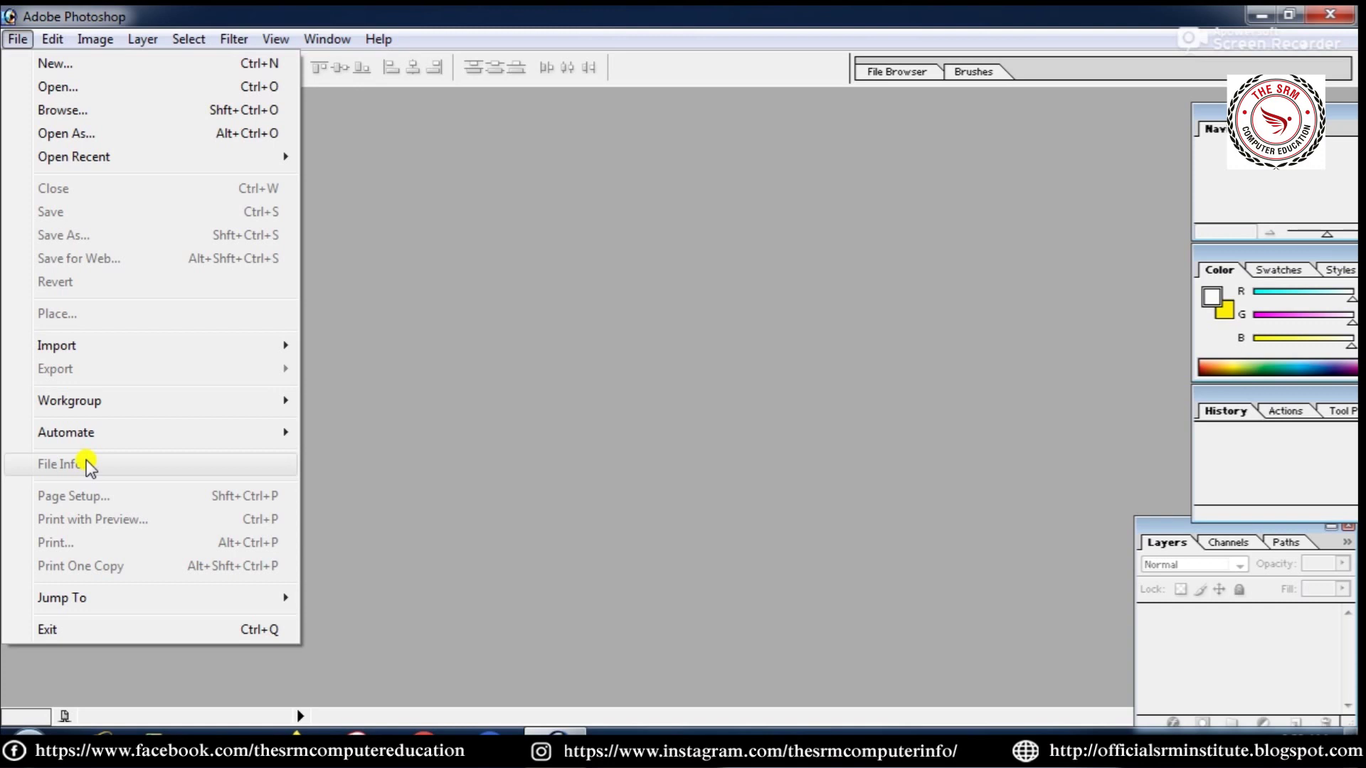
# Open excel.jpg from the Desktop through the Open dialog.
pyautogui.click(642, 322)
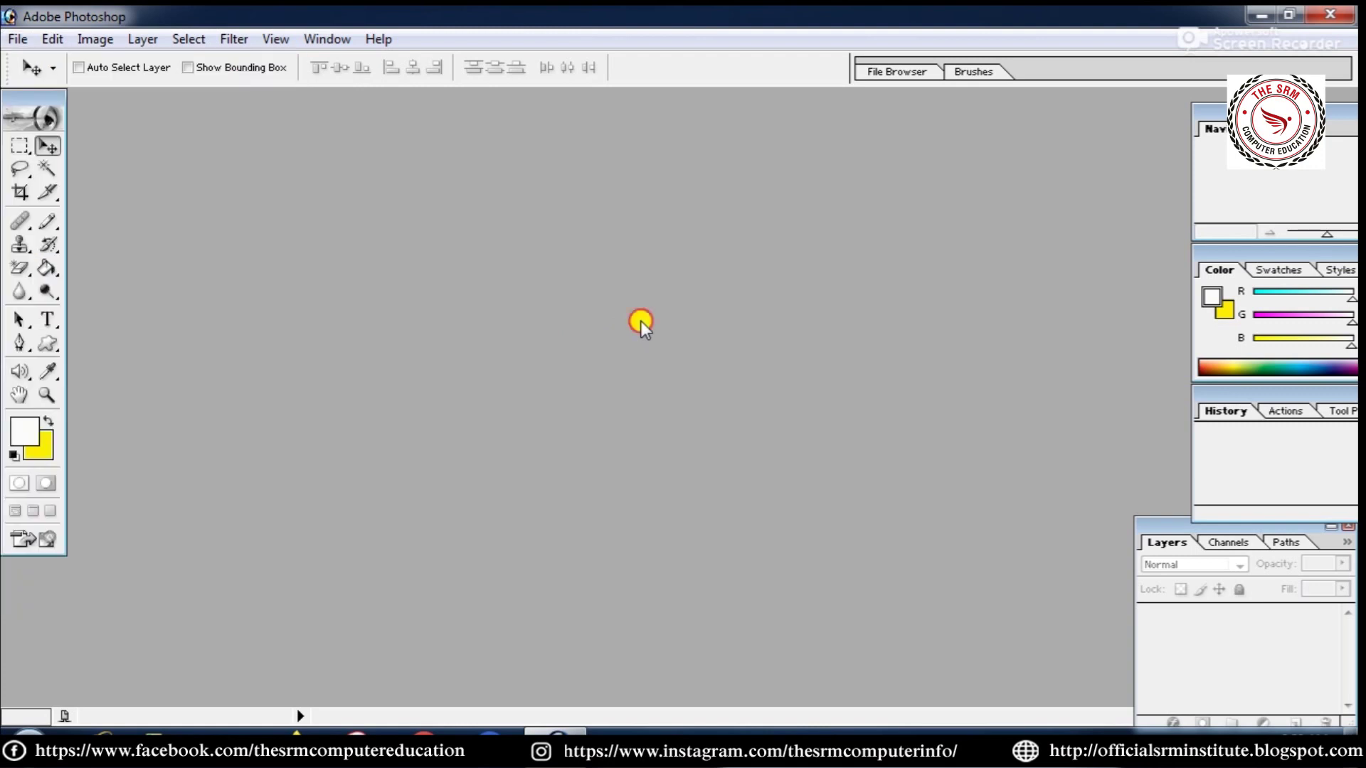
pyautogui.doubleClick(641, 322)
pyautogui.moveTo(1023, 145)
pyautogui.mouseDown()
pyautogui.moveTo(1027, 331)
pyautogui.moveTo(1025, 266)
pyautogui.mouseUp()
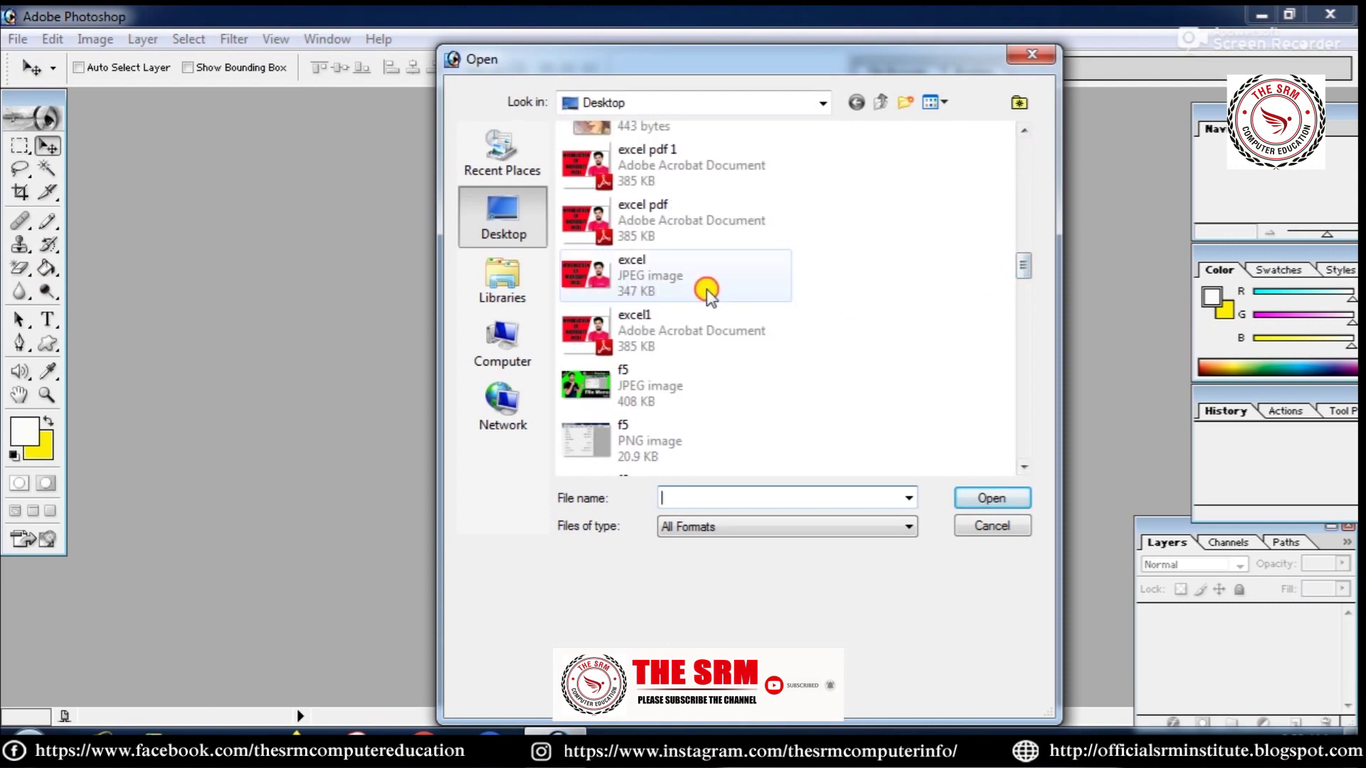
pyautogui.doubleClick(707, 289)
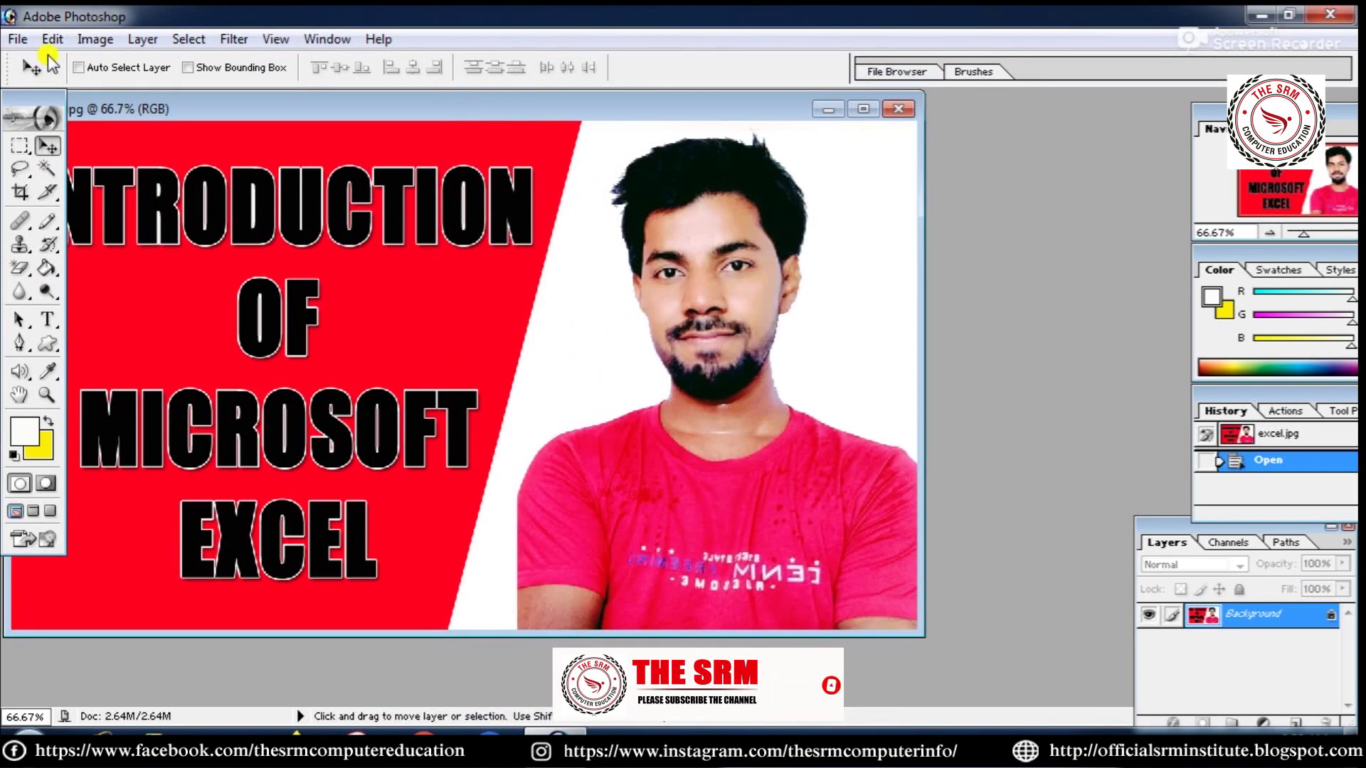
pyautogui.click(18, 40)
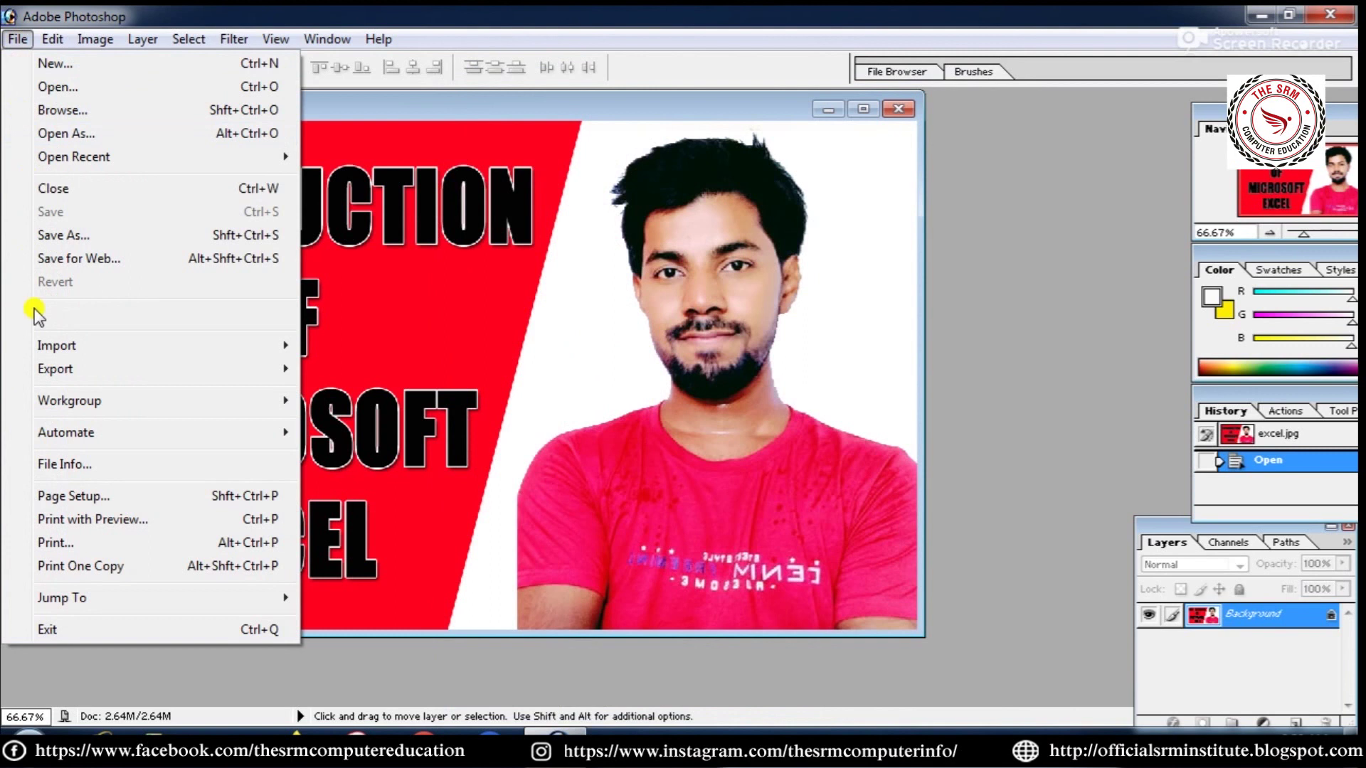
# Open File Info for excel.jpg and move the dialog clear of the image.
pyautogui.click(32, 464)
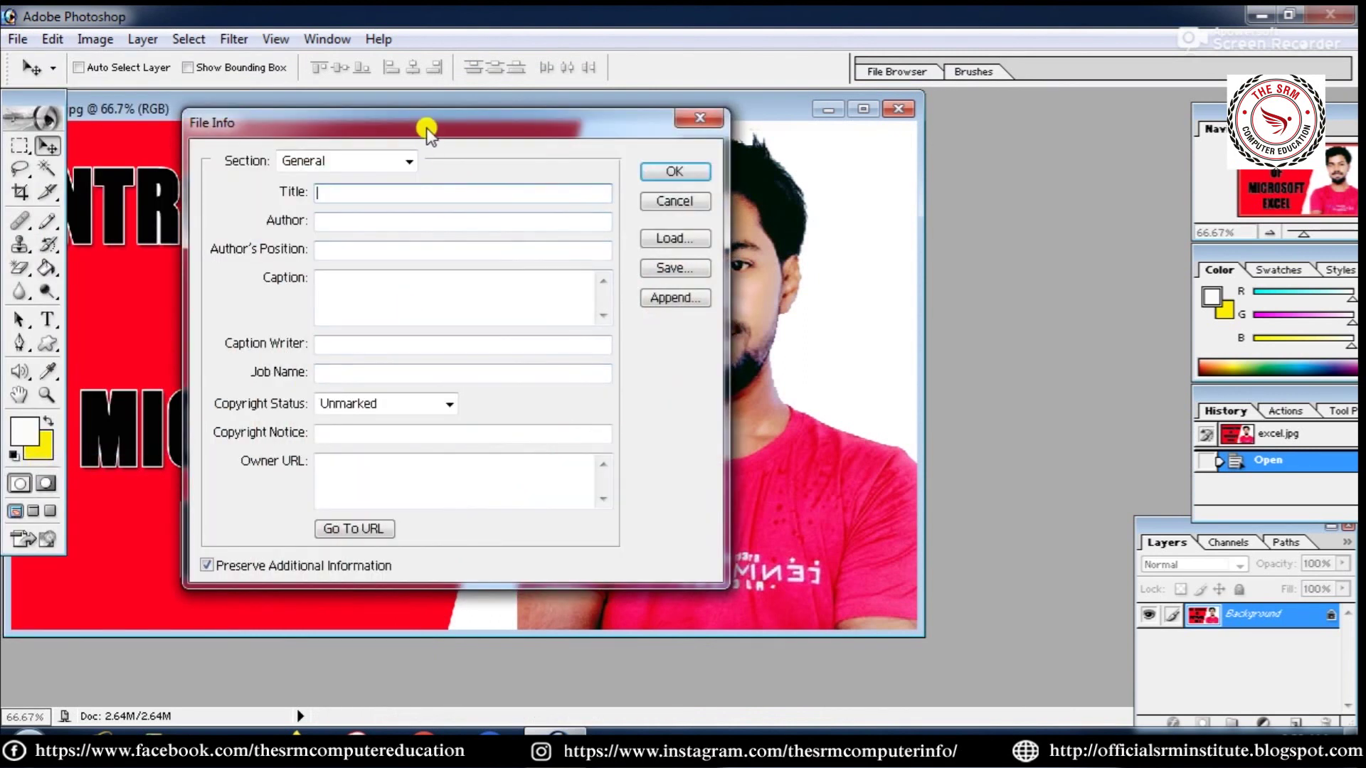
pyautogui.moveTo(427, 128); pyautogui.dragTo(536, 122)
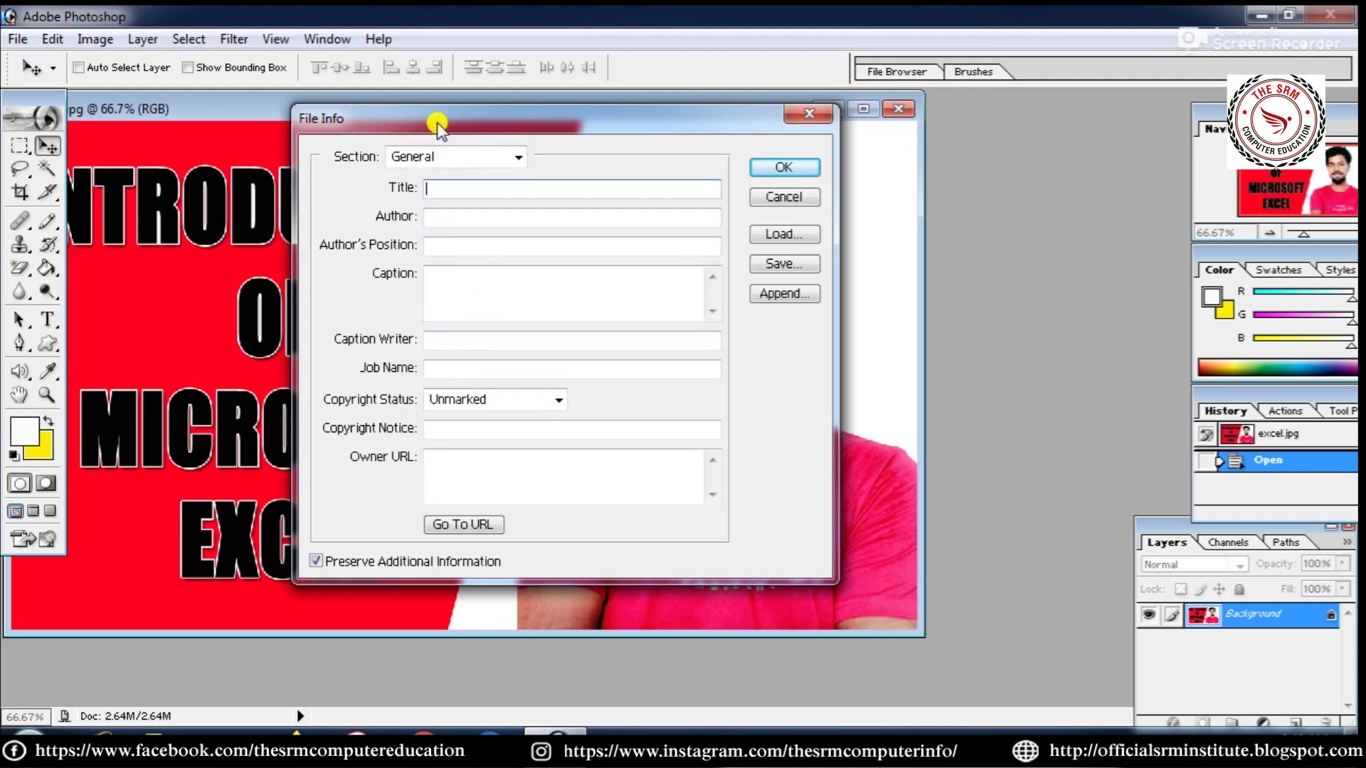
pyautogui.moveTo(437, 122); pyautogui.dragTo(458, 190)
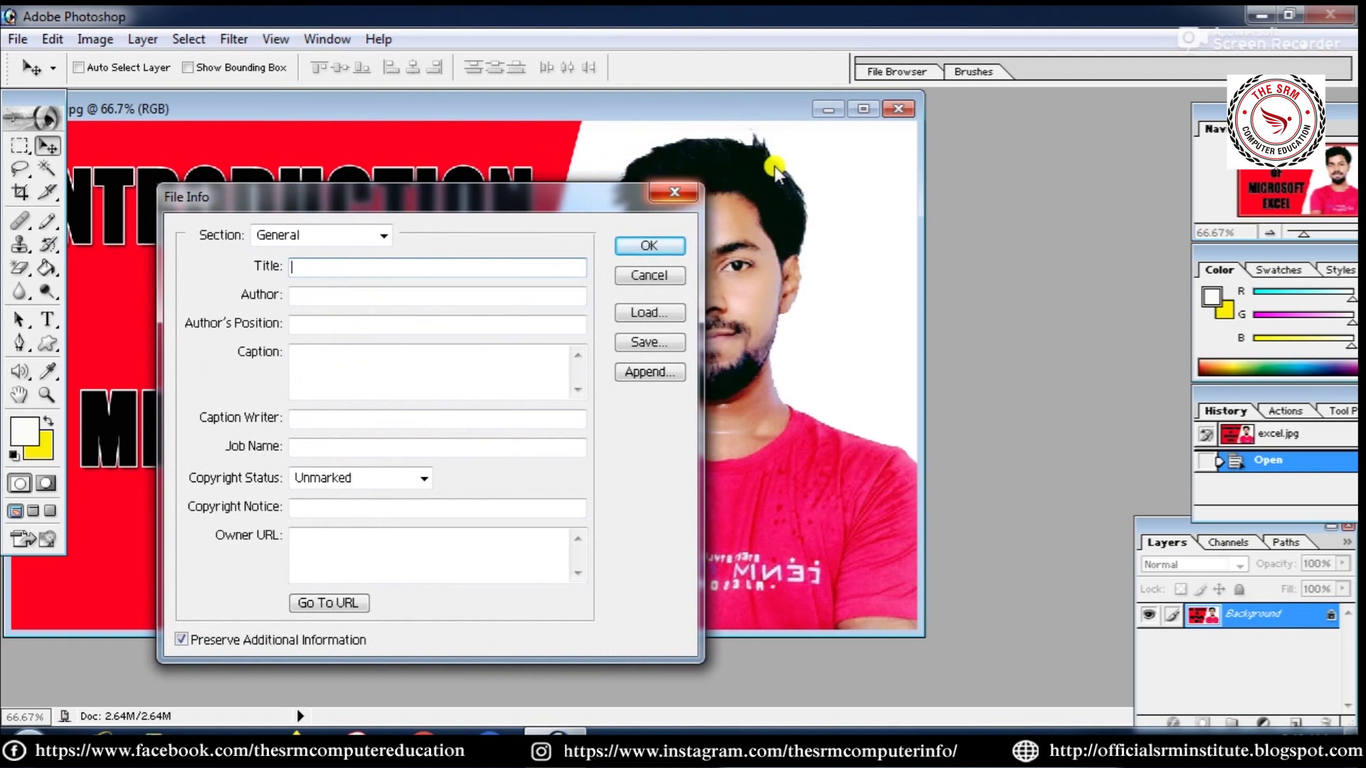
pyautogui.moveTo(570, 200); pyautogui.dragTo(565, 162)
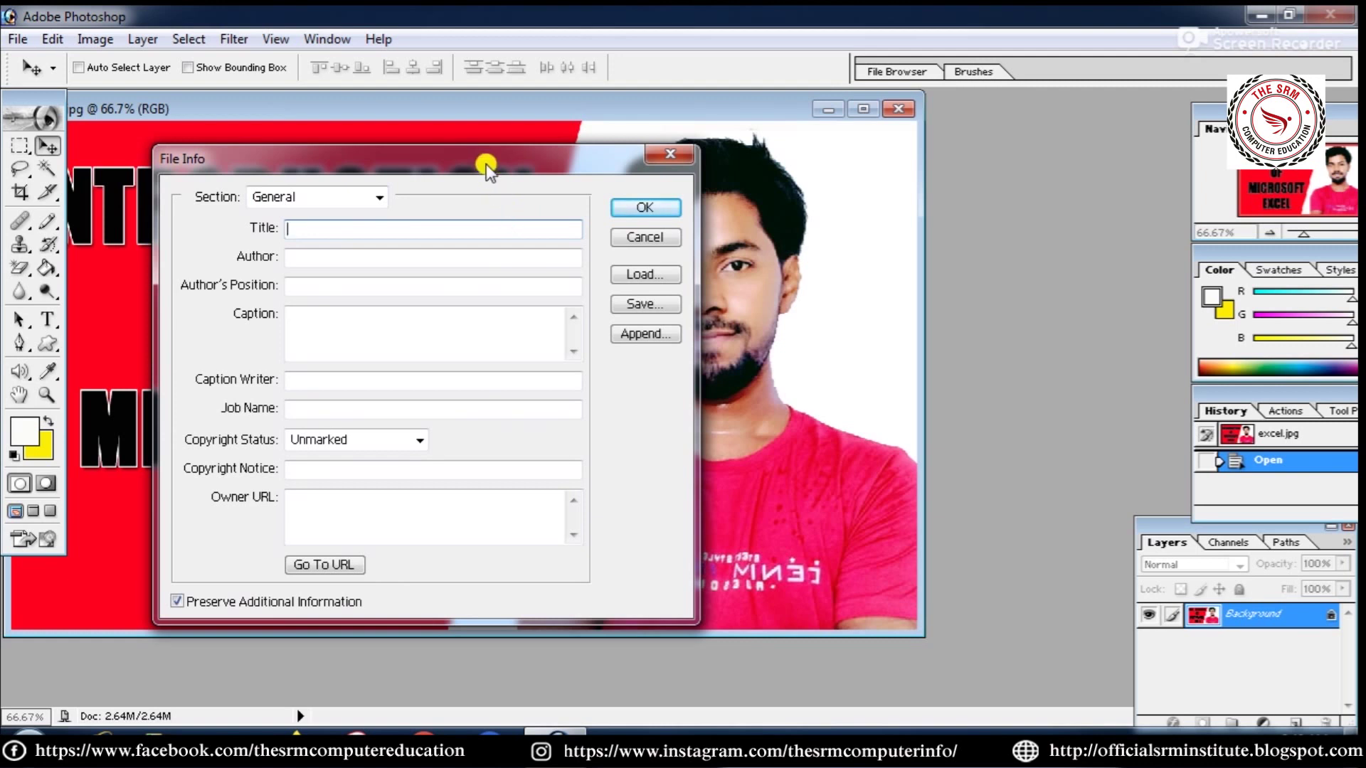
pyautogui.moveTo(485, 164); pyautogui.dragTo(606, 117)
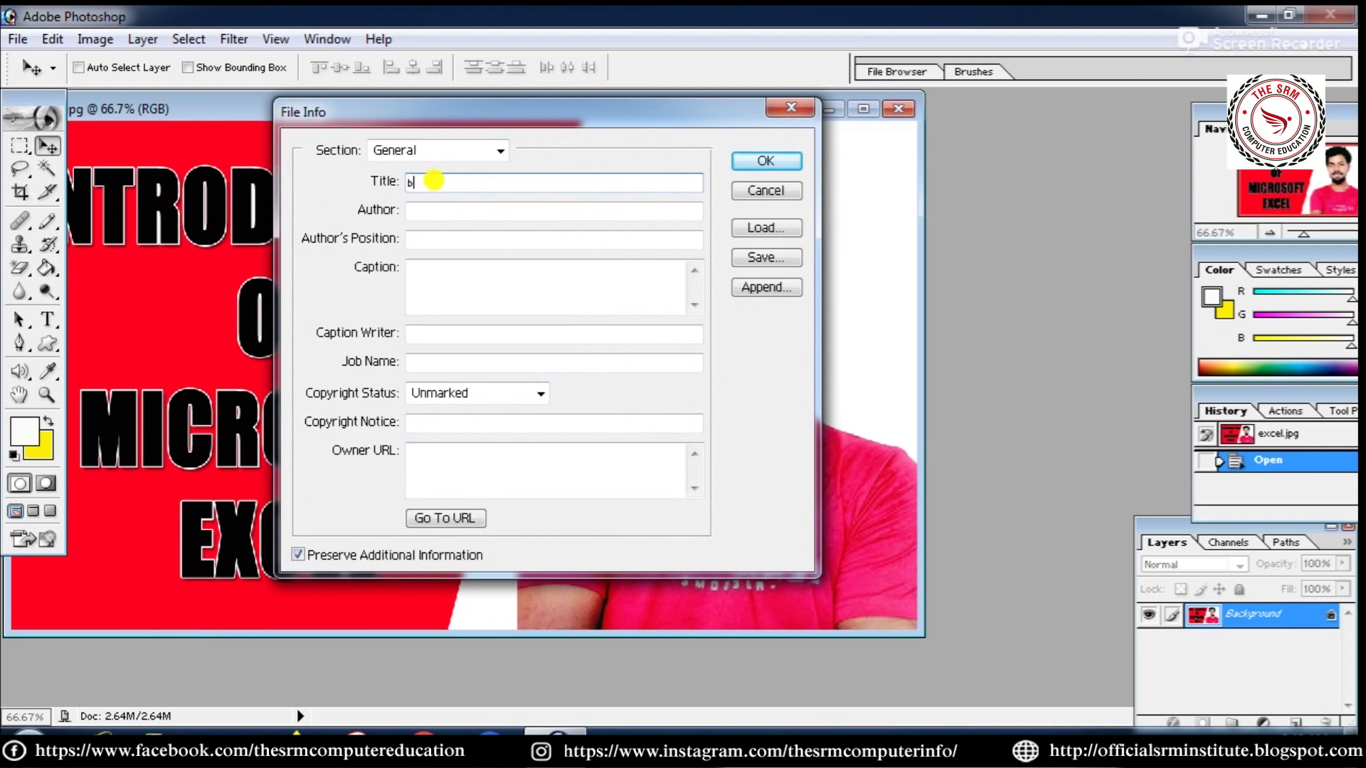
# Enter title 'banner', an author name, and author's position 'owner' in File Info.
pyautogui.write('banner')
pyautogui.moveTo(436, 121); pyautogui.dragTo(441, 104)
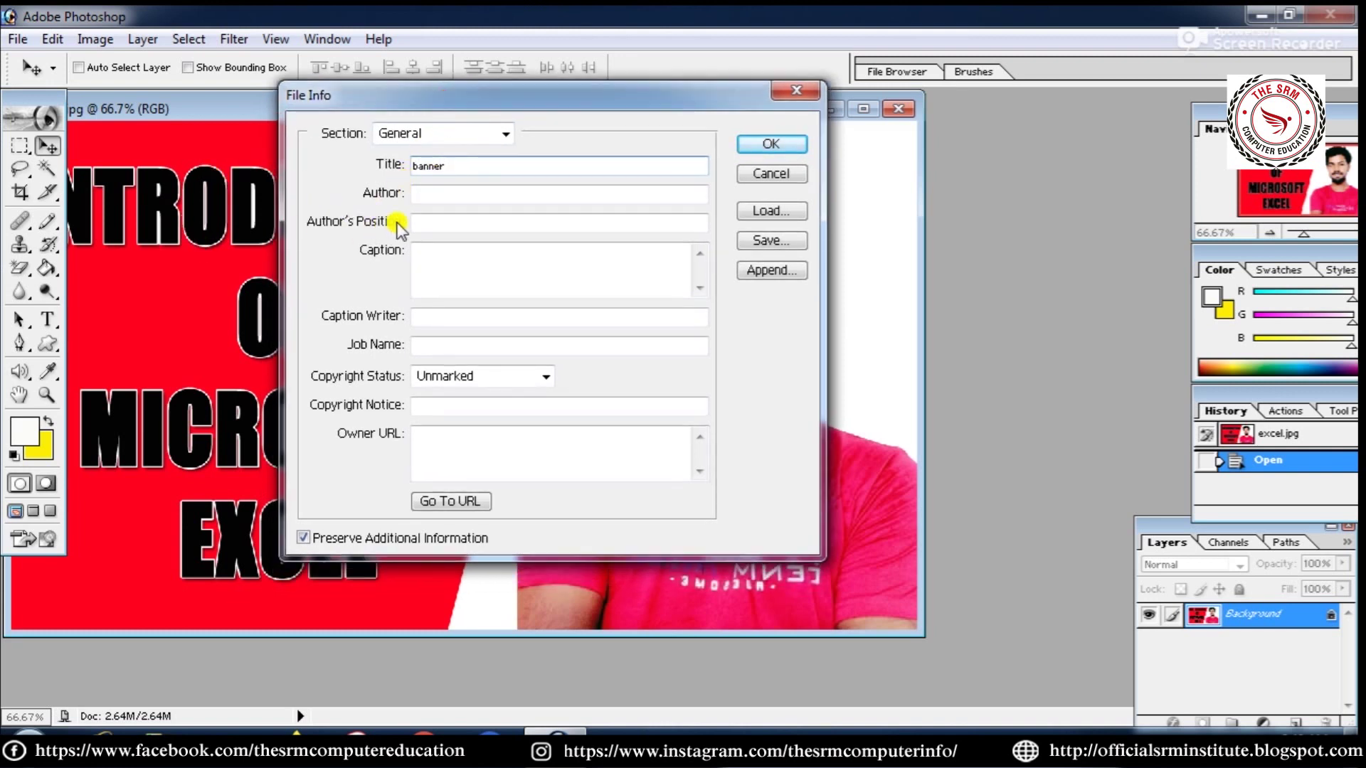
pyautogui.click(425, 192)
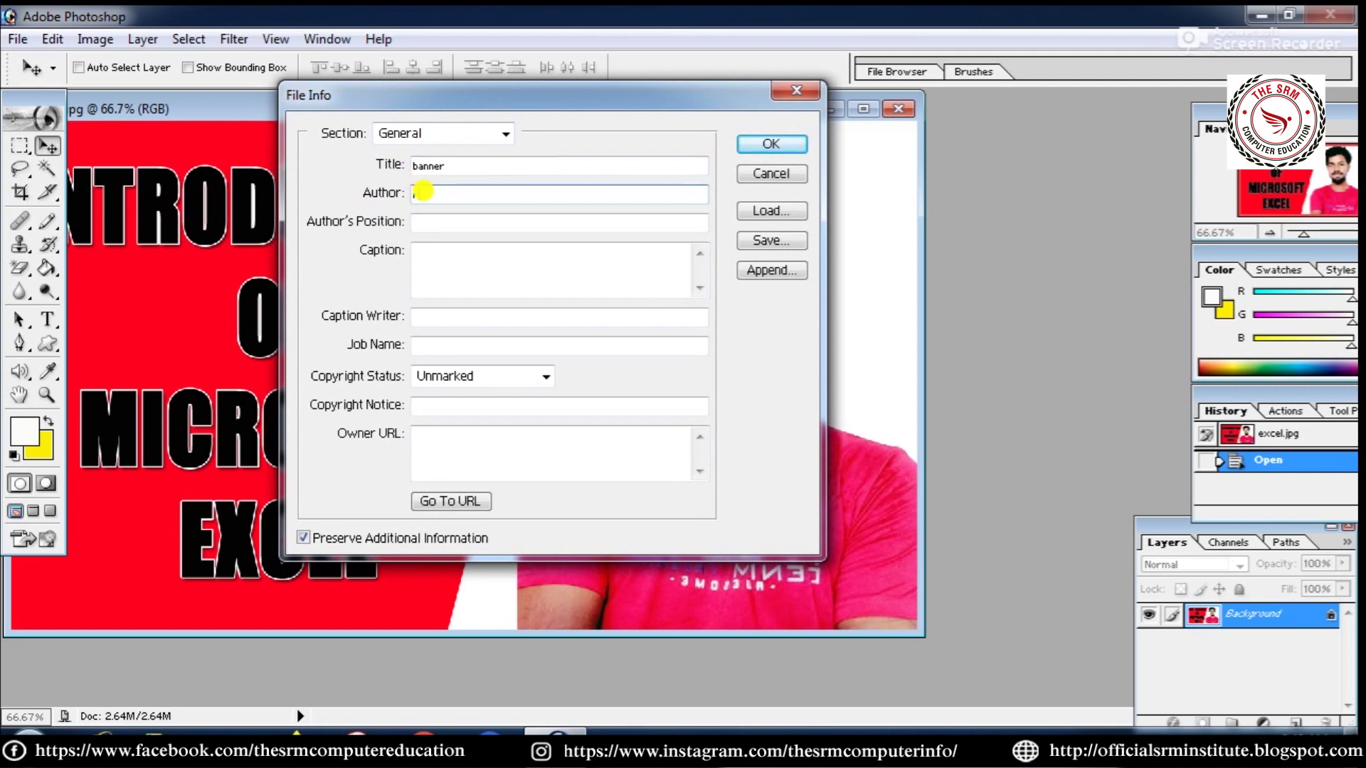
pyautogui.write('ranjan')
pyautogui.click(430, 219)
pyautogui.click(434, 225)
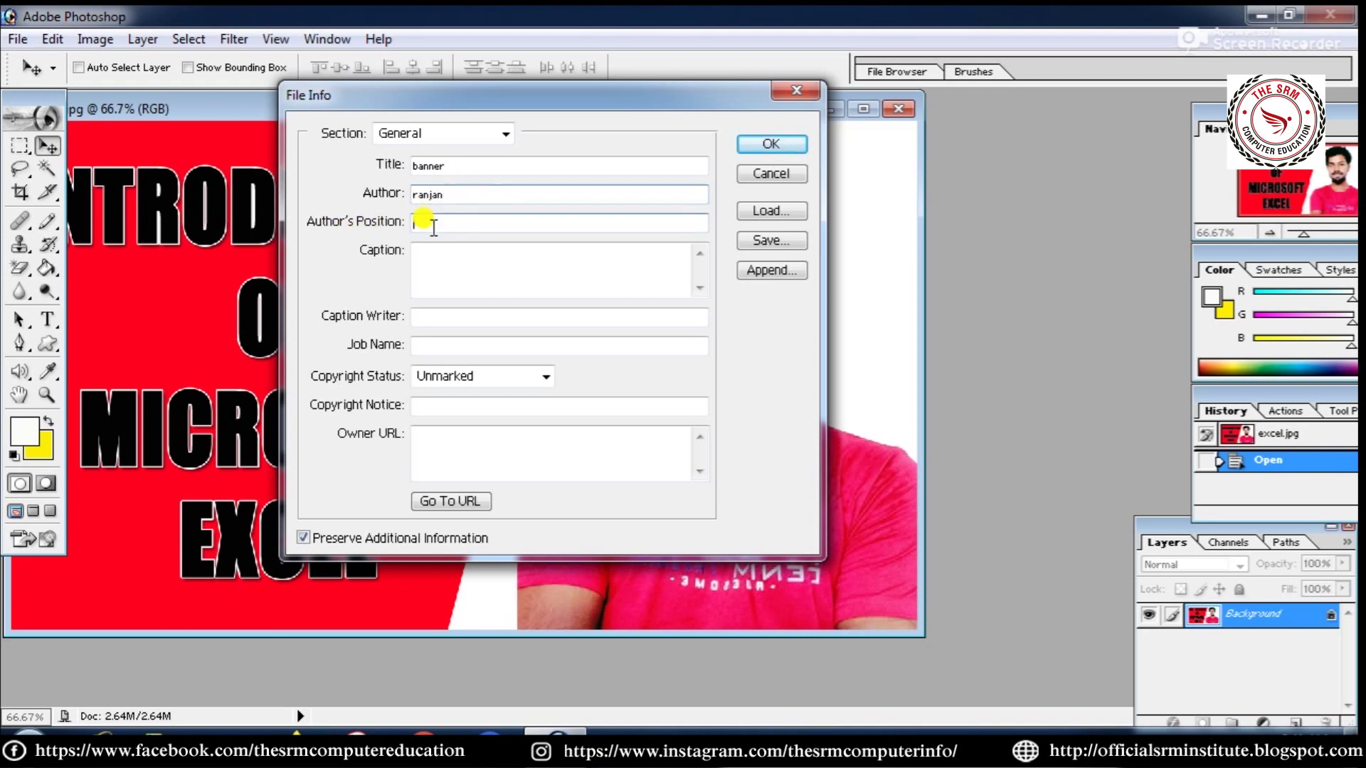
pyautogui.write('owner')
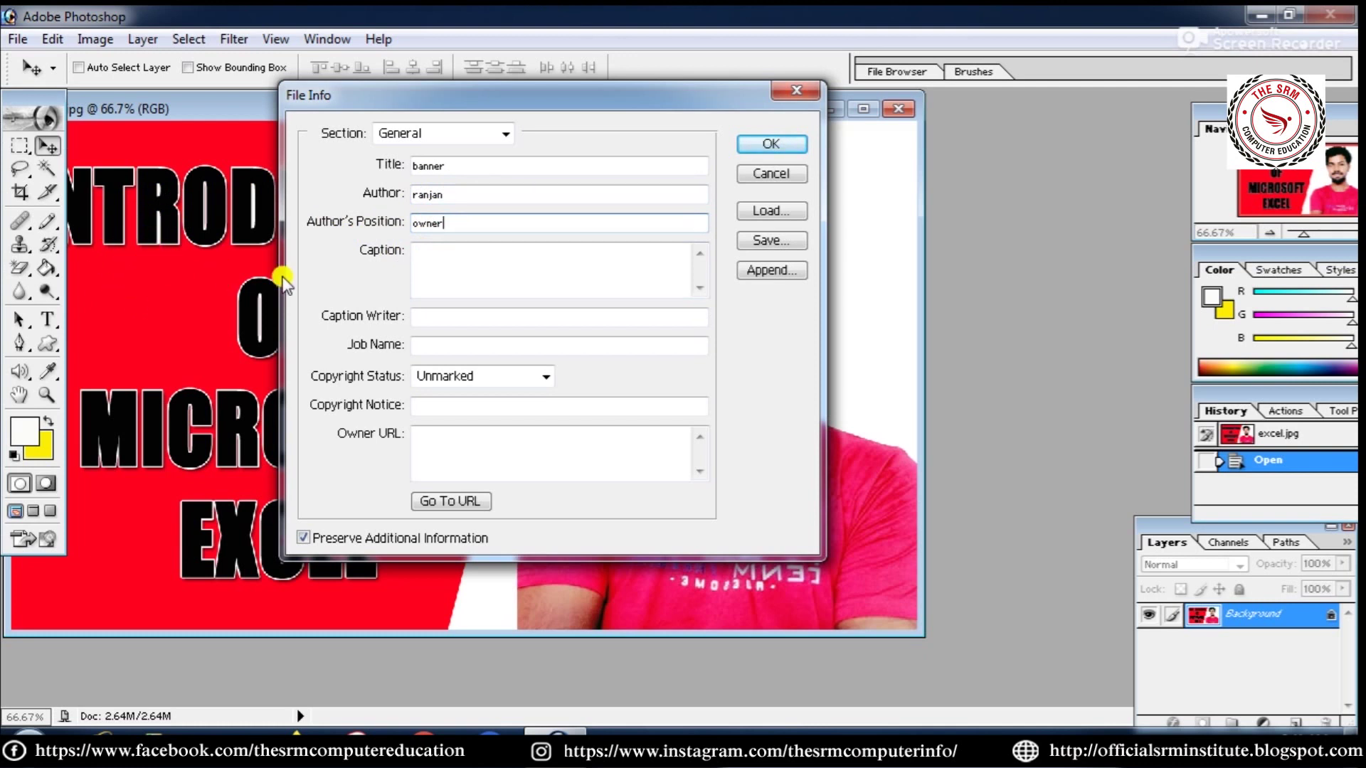
# Step through the Caption, Caption Writer and Job Name fields to the Copyright Status list.
pyautogui.click(448, 258)
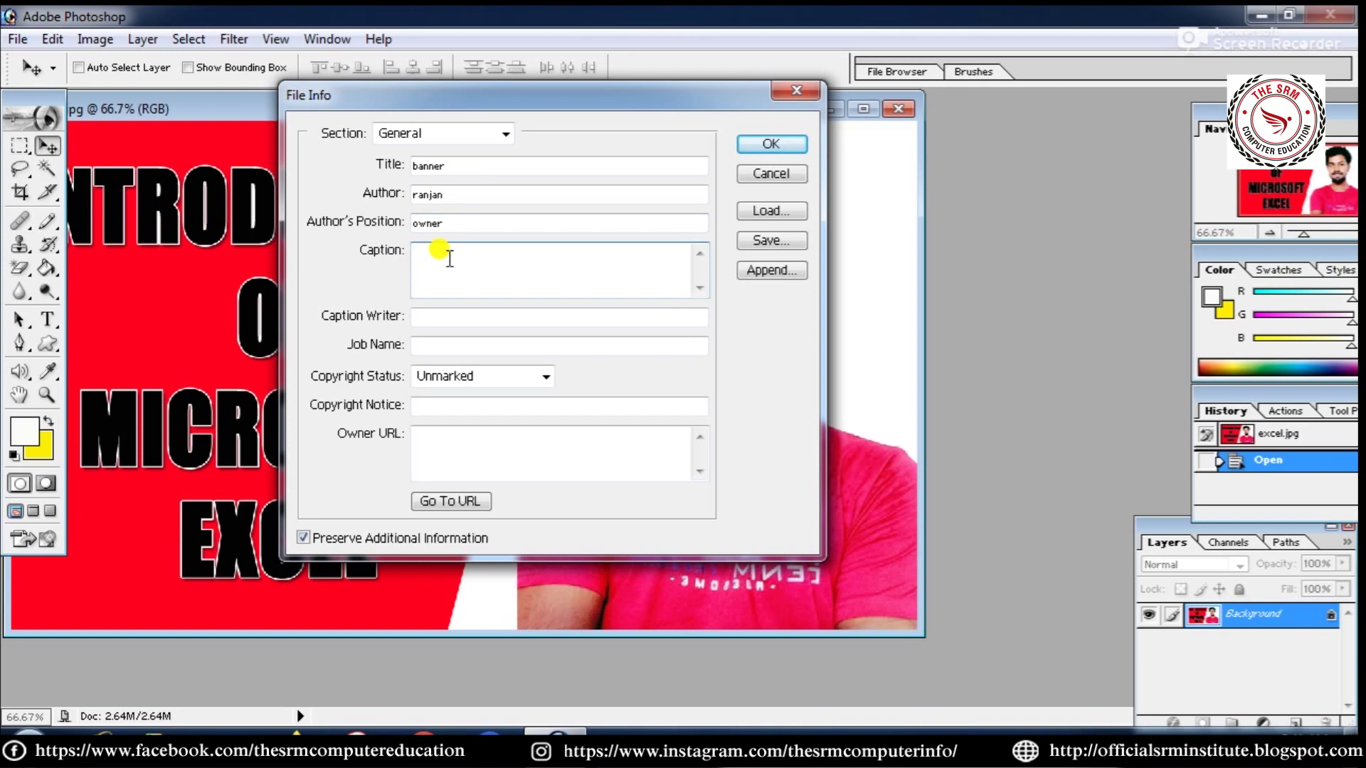
pyautogui.click(450, 318)
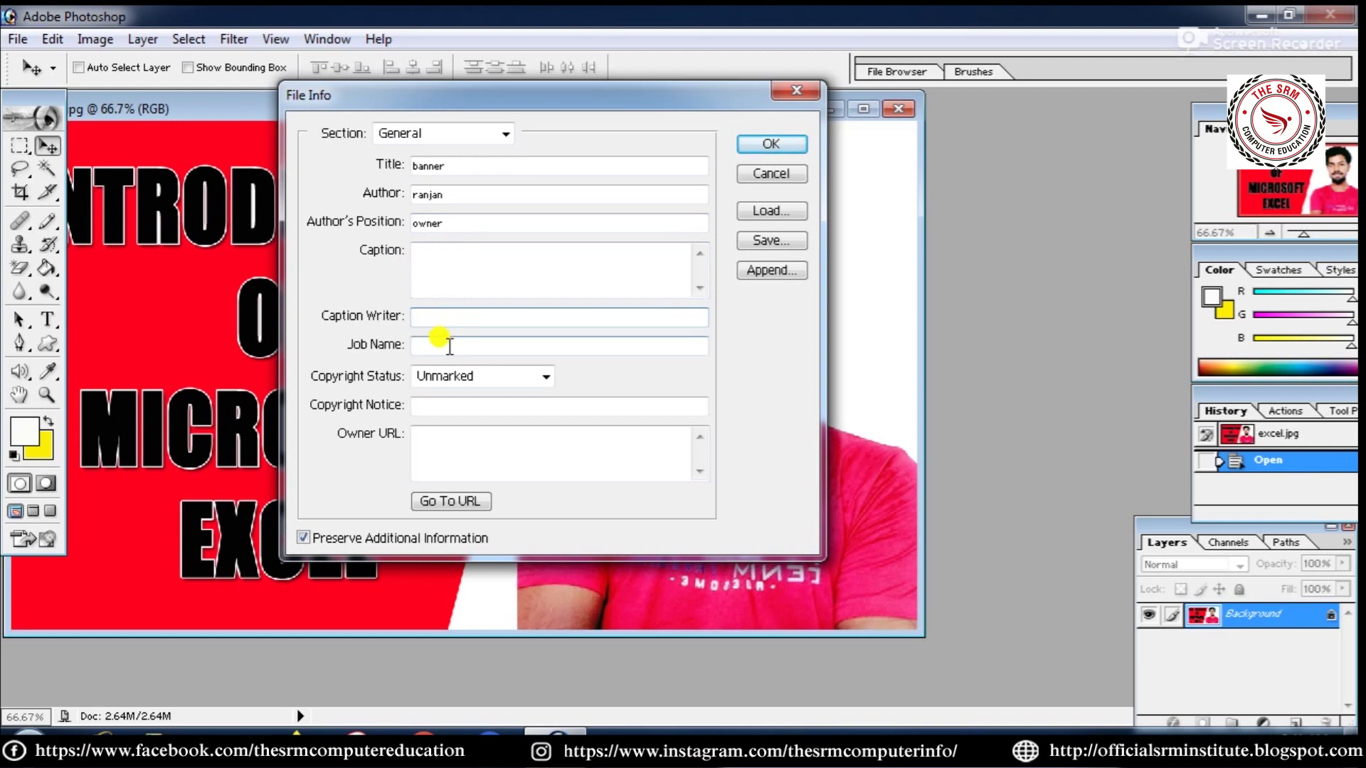
pyautogui.click(450, 346)
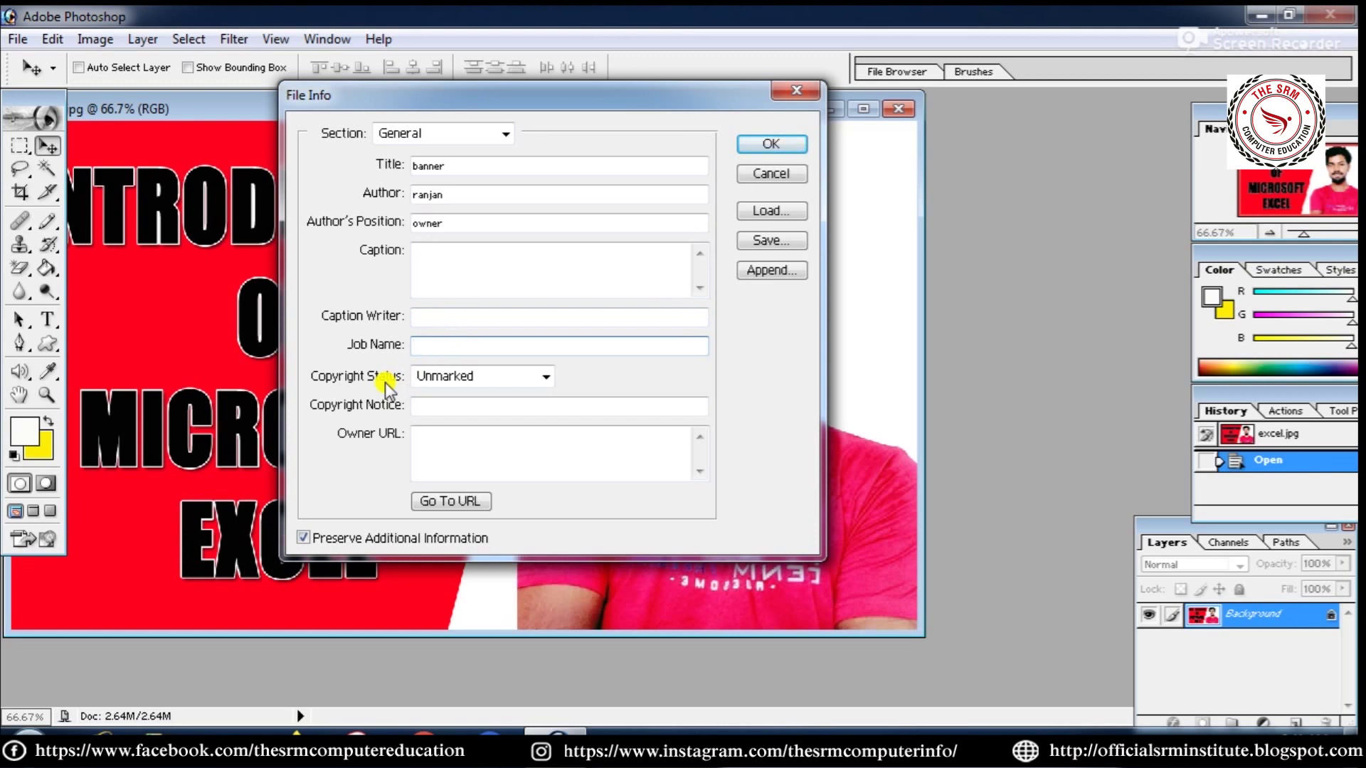
pyautogui.click(545, 377)
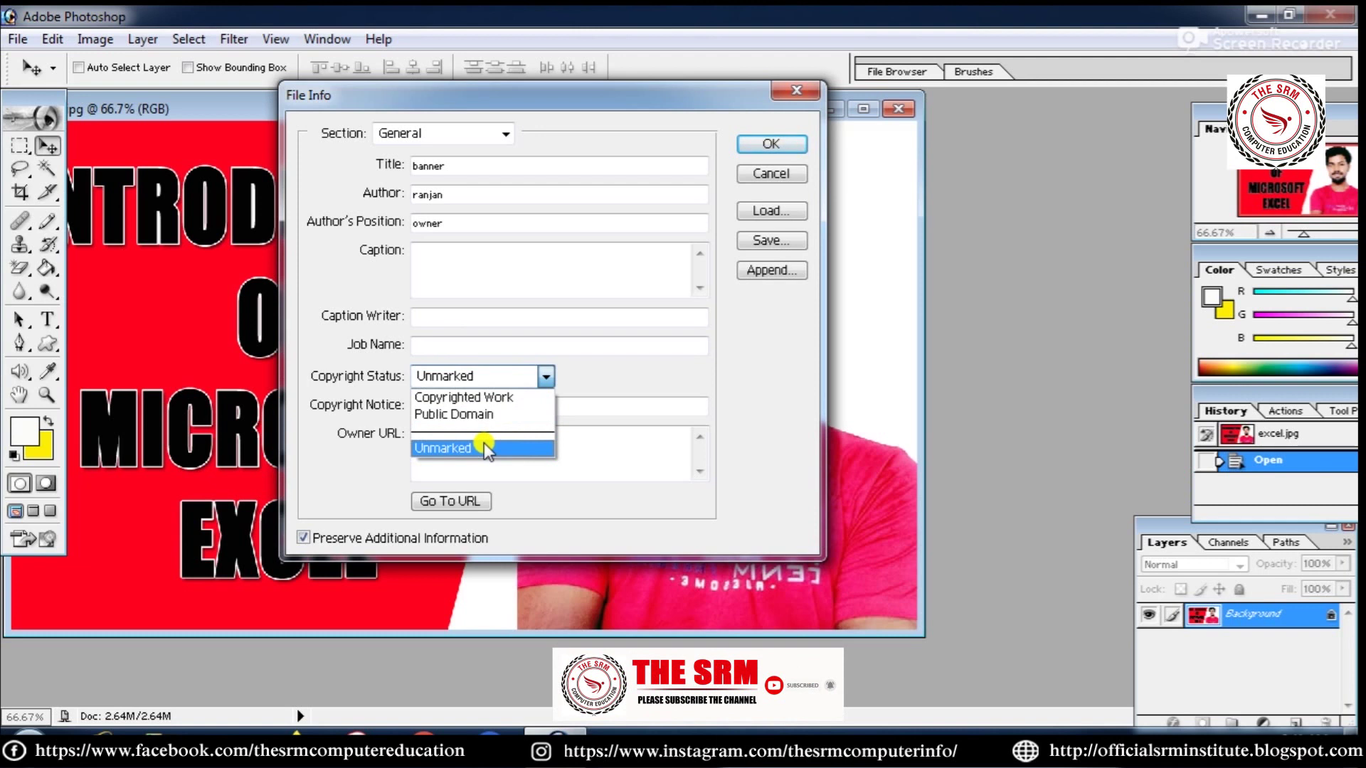
# Set Copyright Status to Copyrighted Work, then visit the Copyright Notice, Owner URL and Caption fields.
pyautogui.click(484, 442)
pyautogui.click(545, 377)
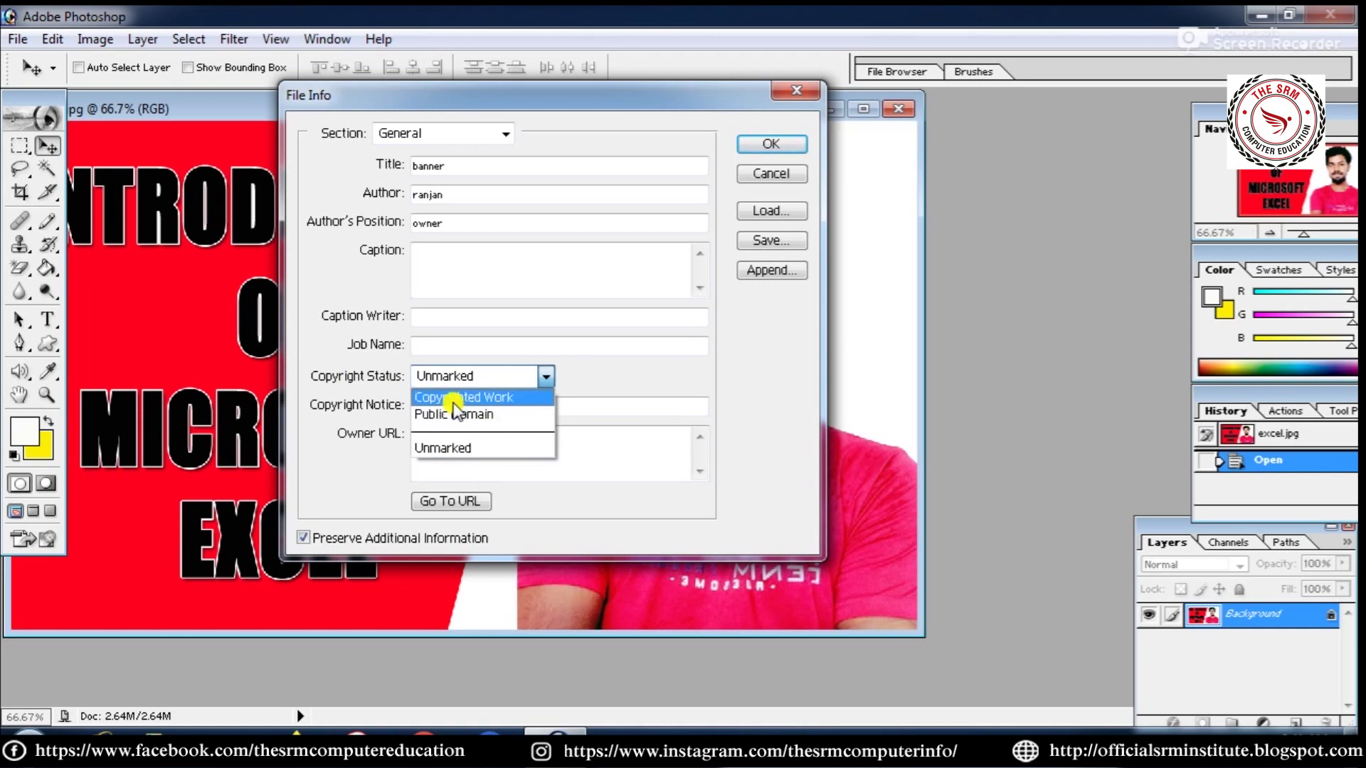
pyautogui.click(454, 401)
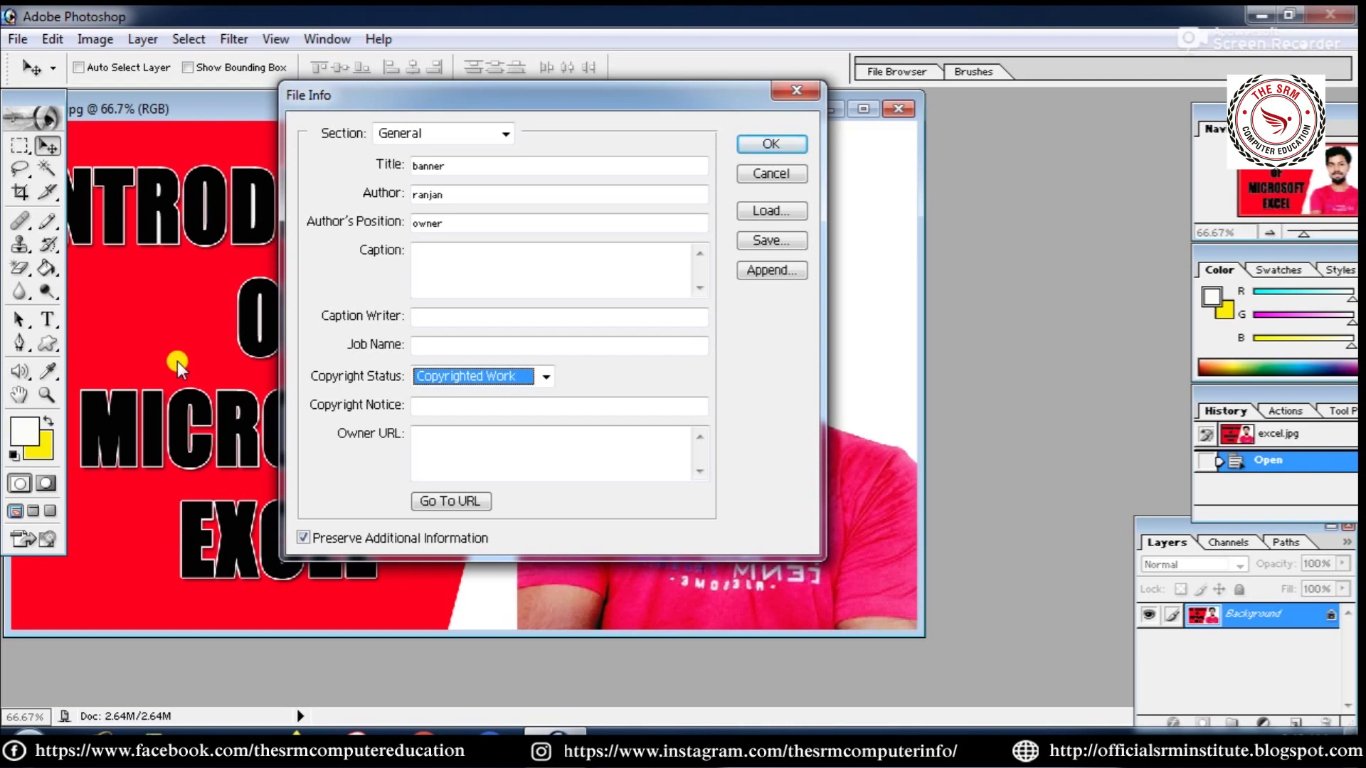
pyautogui.click(426, 404)
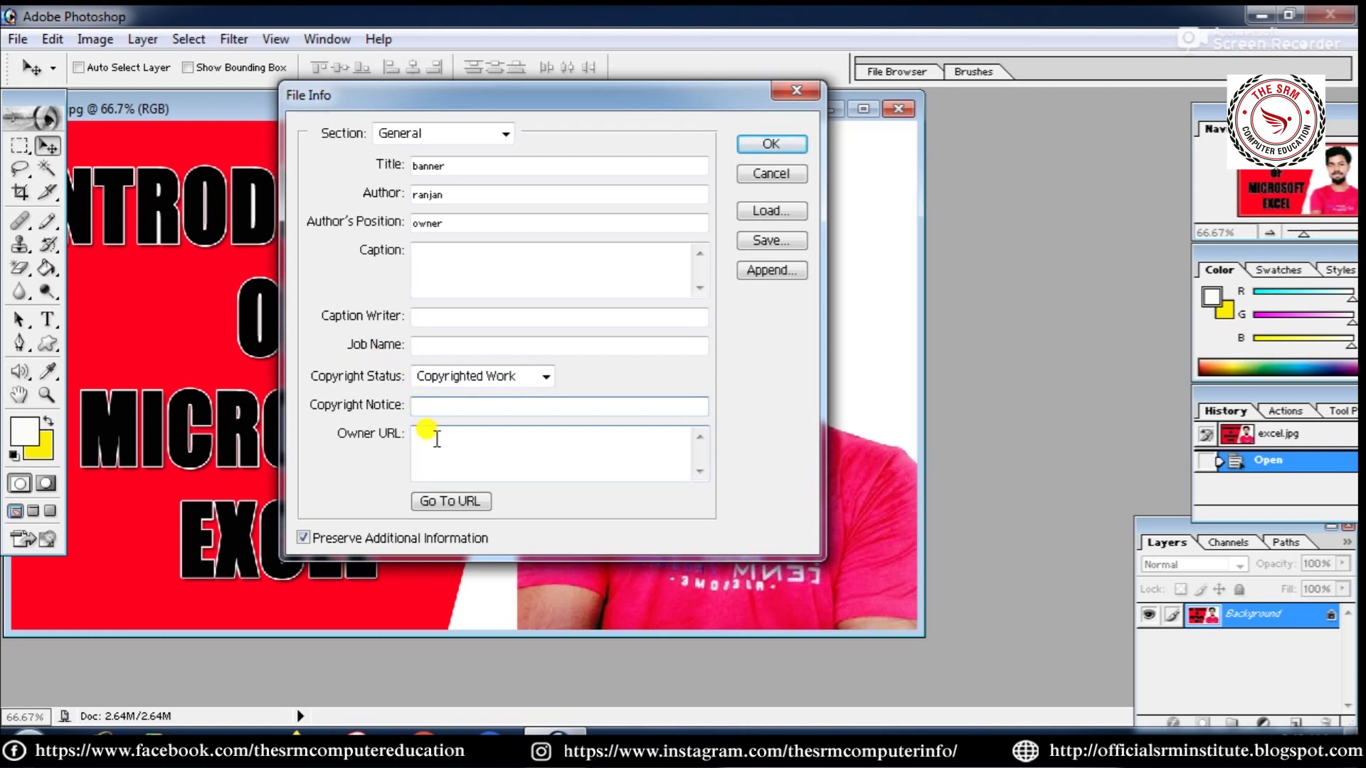
pyautogui.click(427, 436)
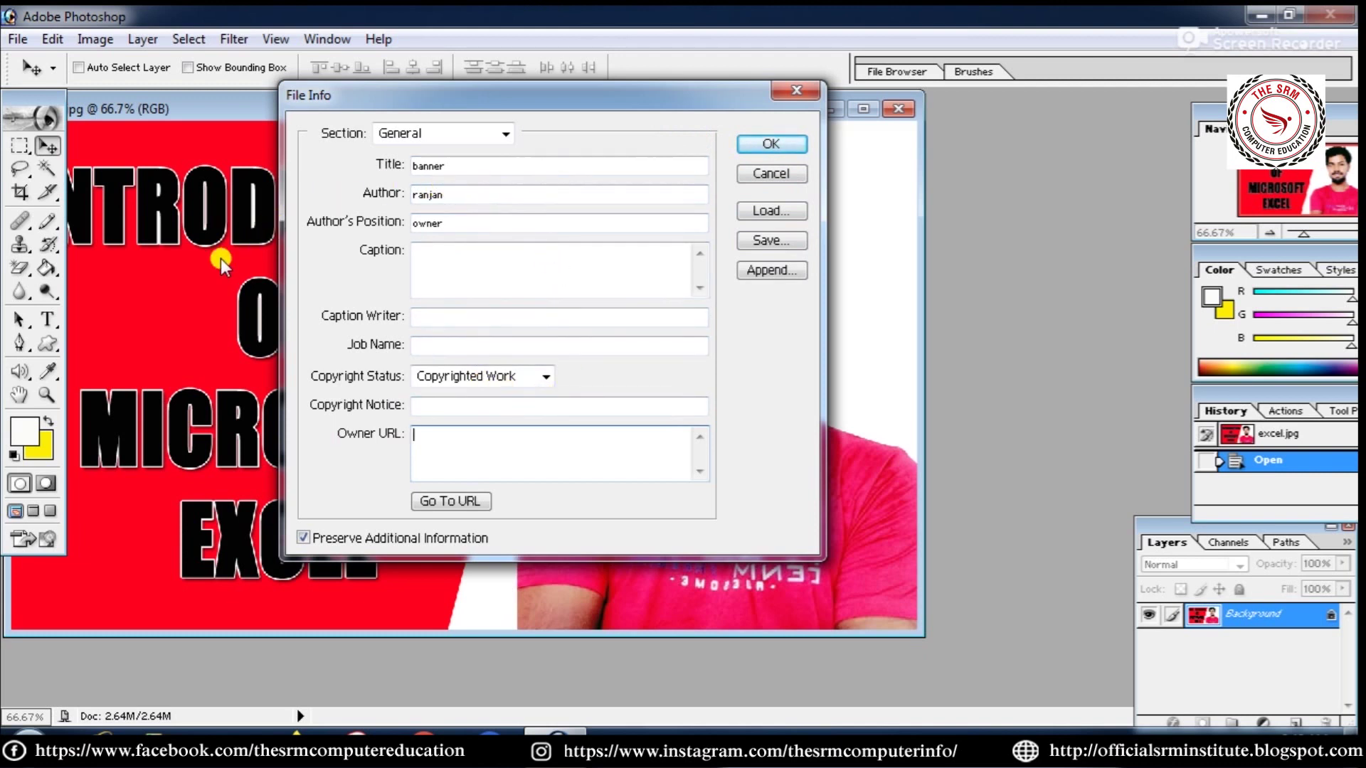
pyautogui.click(437, 251)
# Close File Info, shift the excel.jpg window right, and open Page Setup.
pyautogui.click(798, 88)
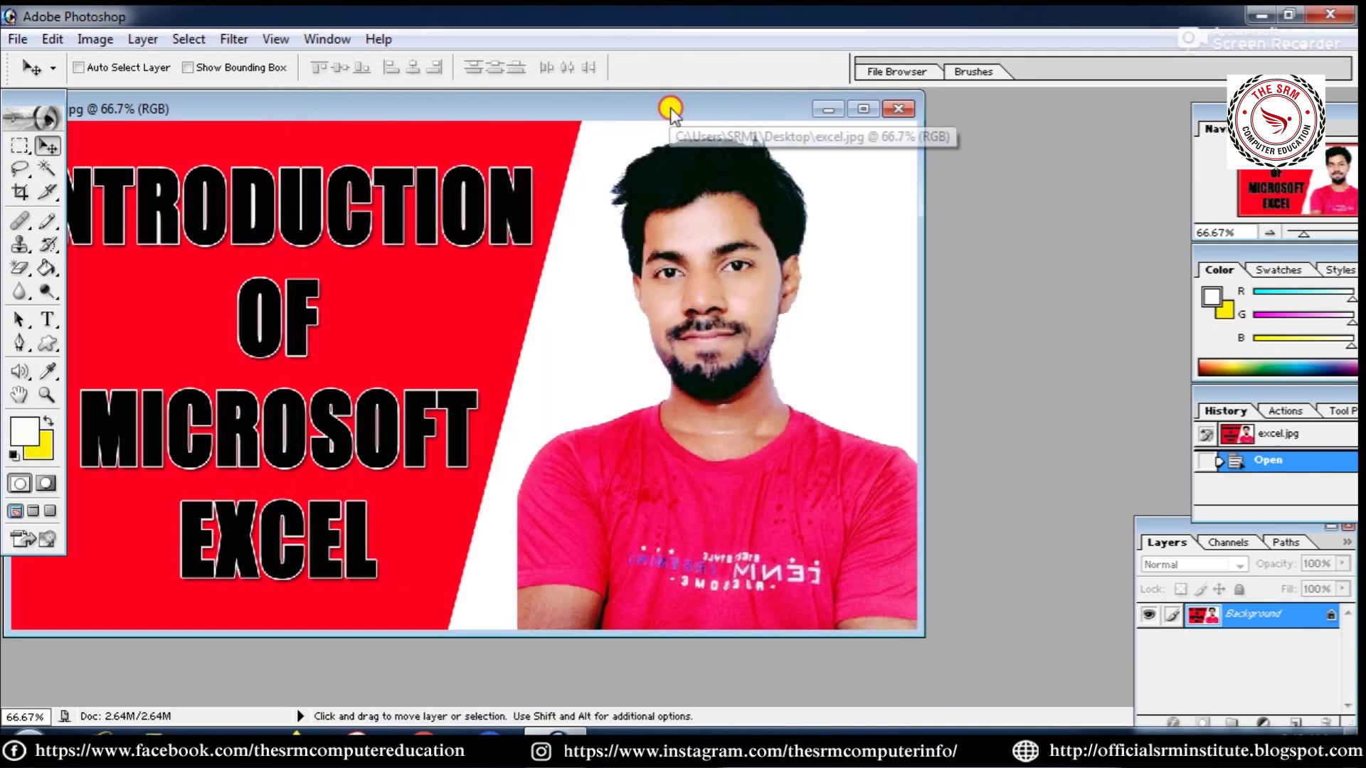
pyautogui.moveTo(671, 108); pyautogui.dragTo(775, 113)
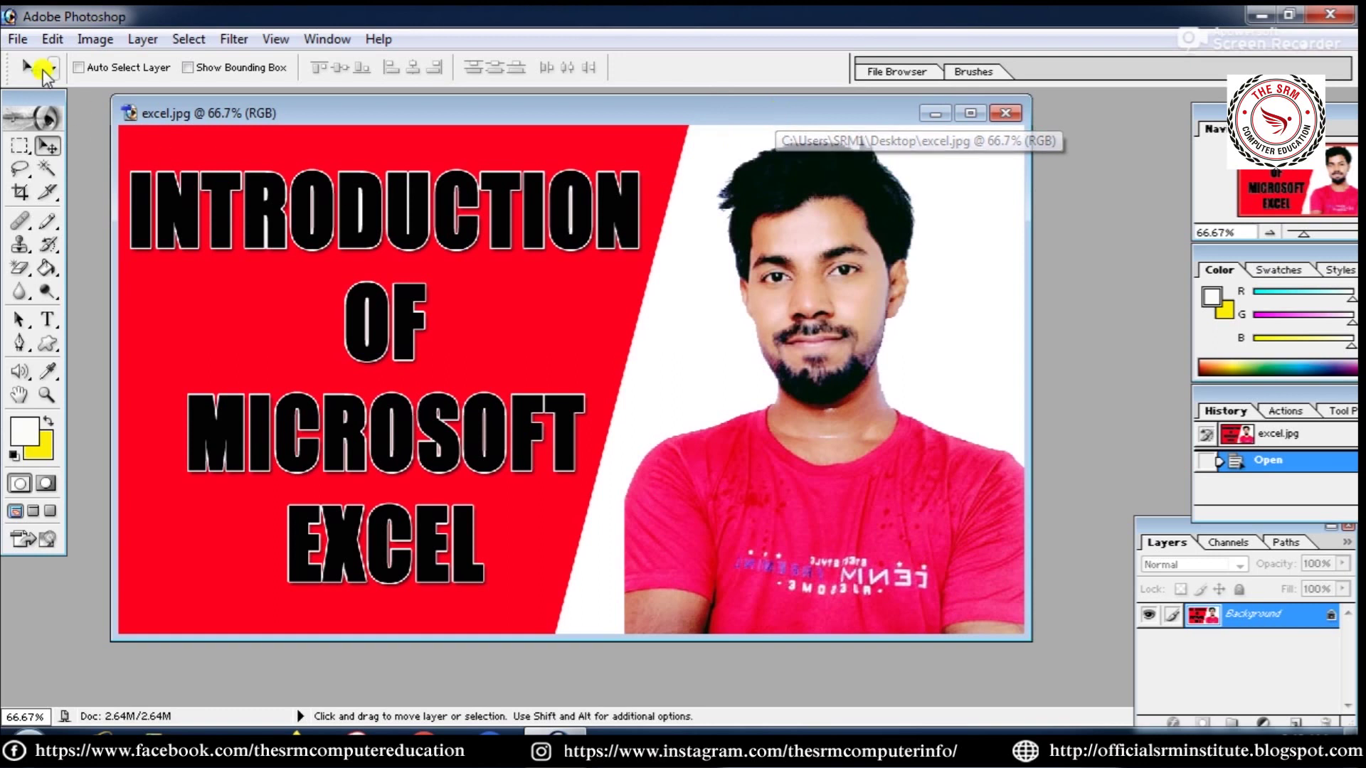
pyautogui.click(18, 41)
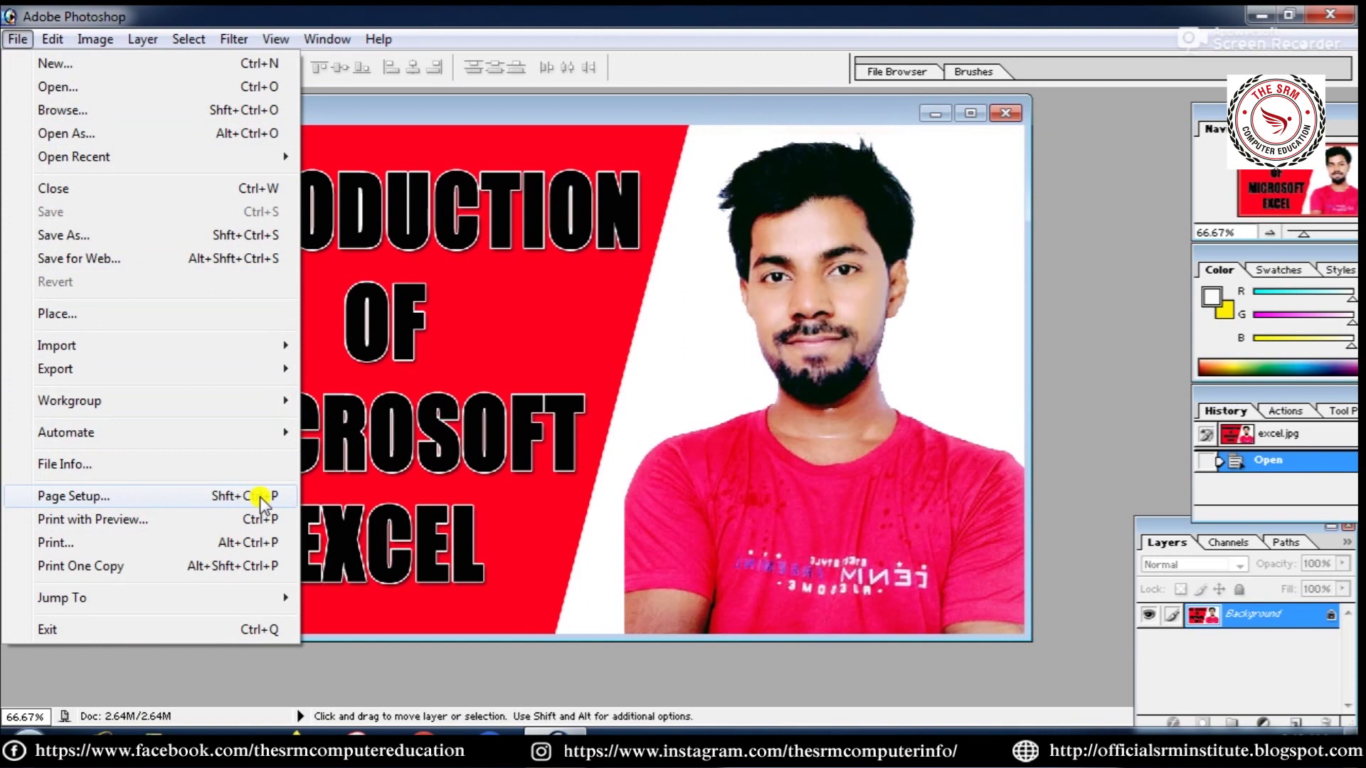
pyautogui.click(622, 290)
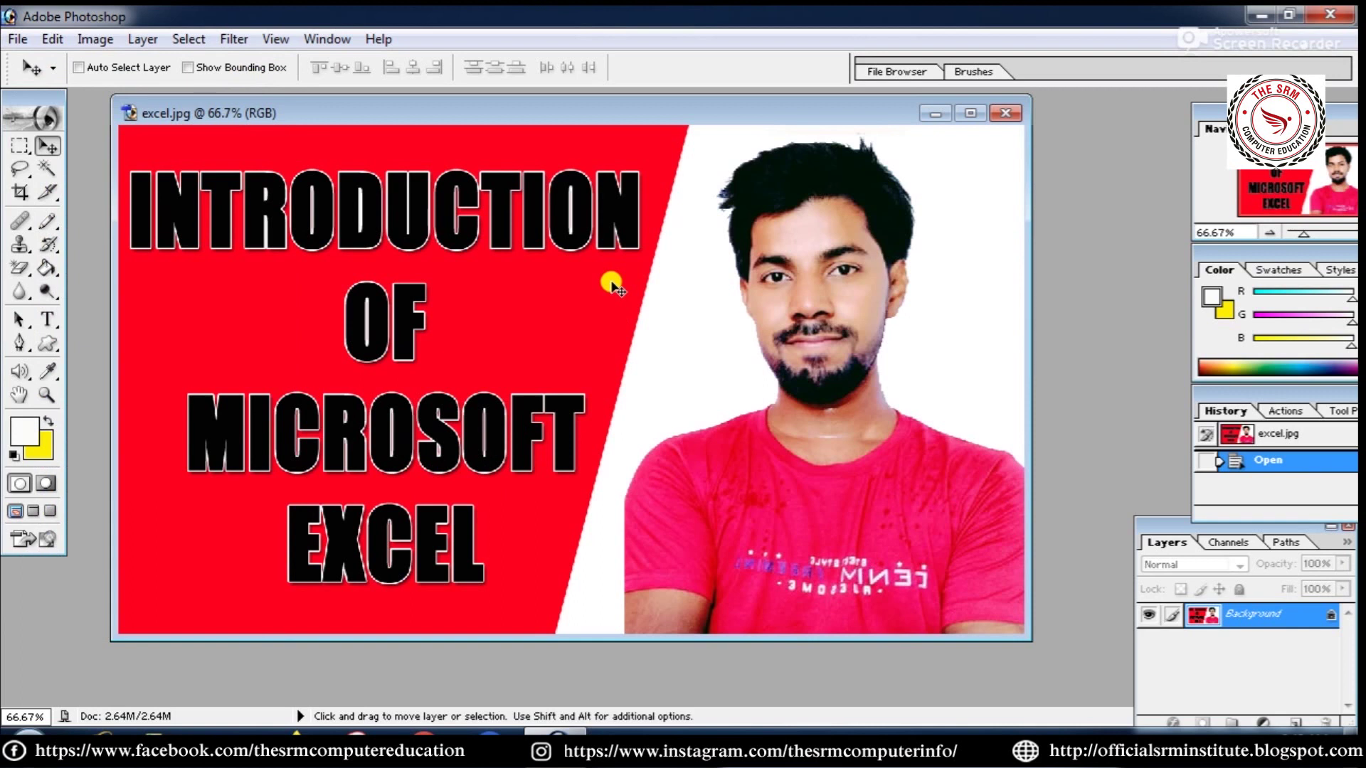
pyautogui.click(14, 40)
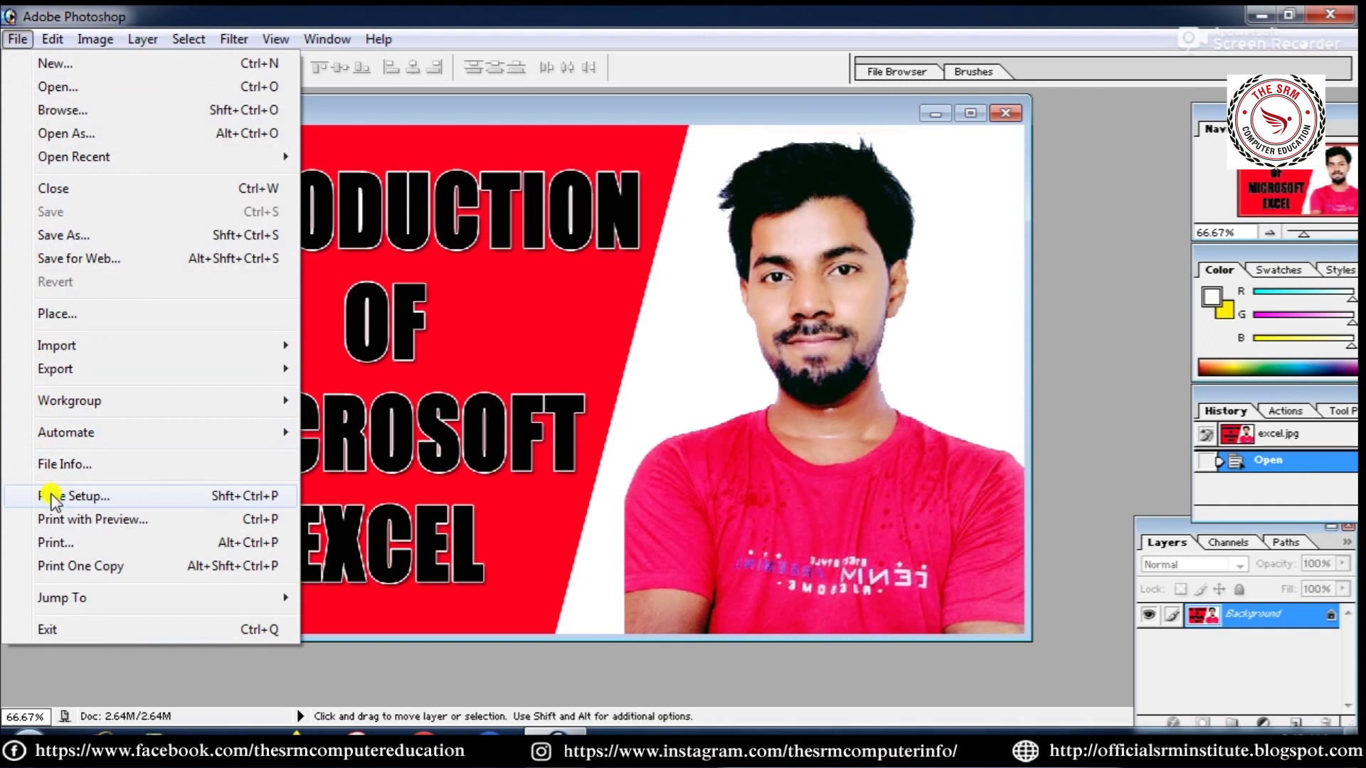
pyautogui.click(231, 503)
# Choose A4 paper size and keep the paper source on Automatically Select.
pyautogui.moveTo(586, 185); pyautogui.dragTo(568, 105)
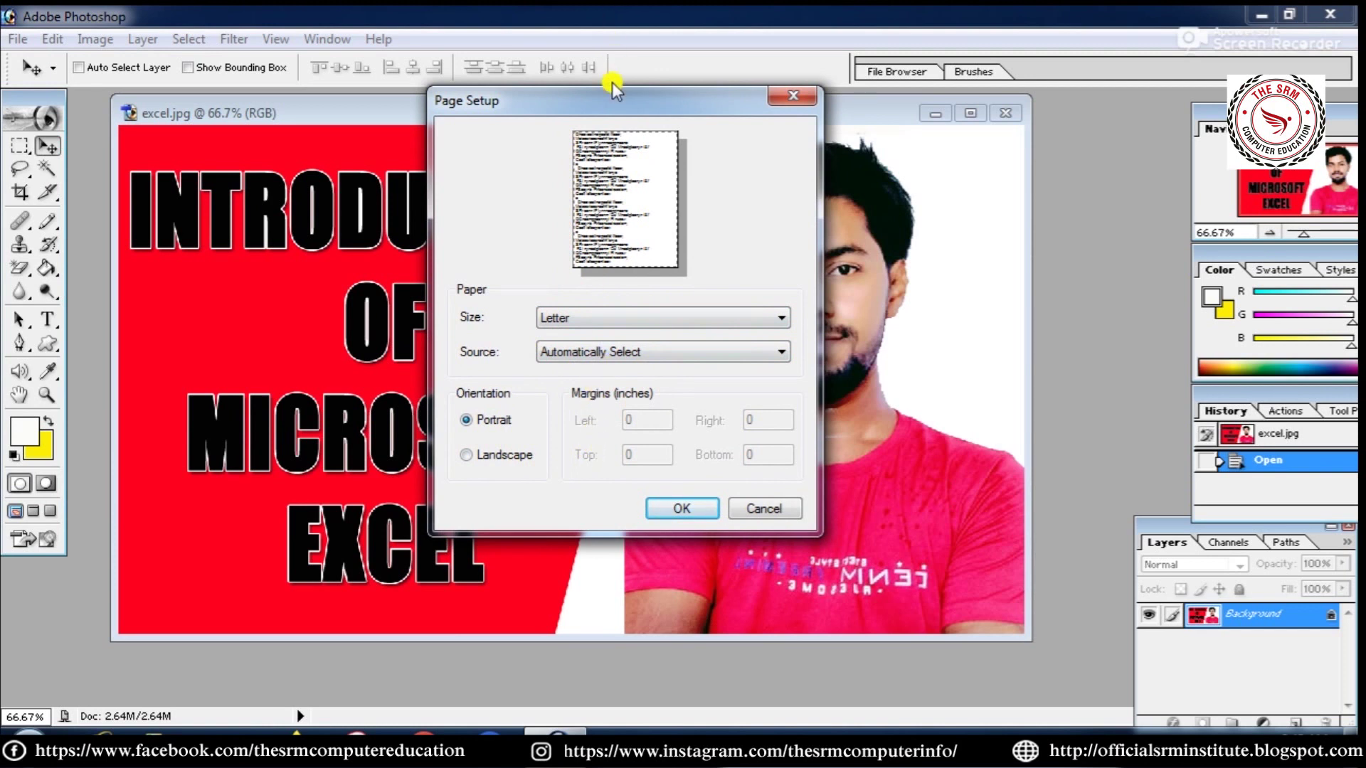
pyautogui.moveTo(616, 91); pyautogui.dragTo(592, 85)
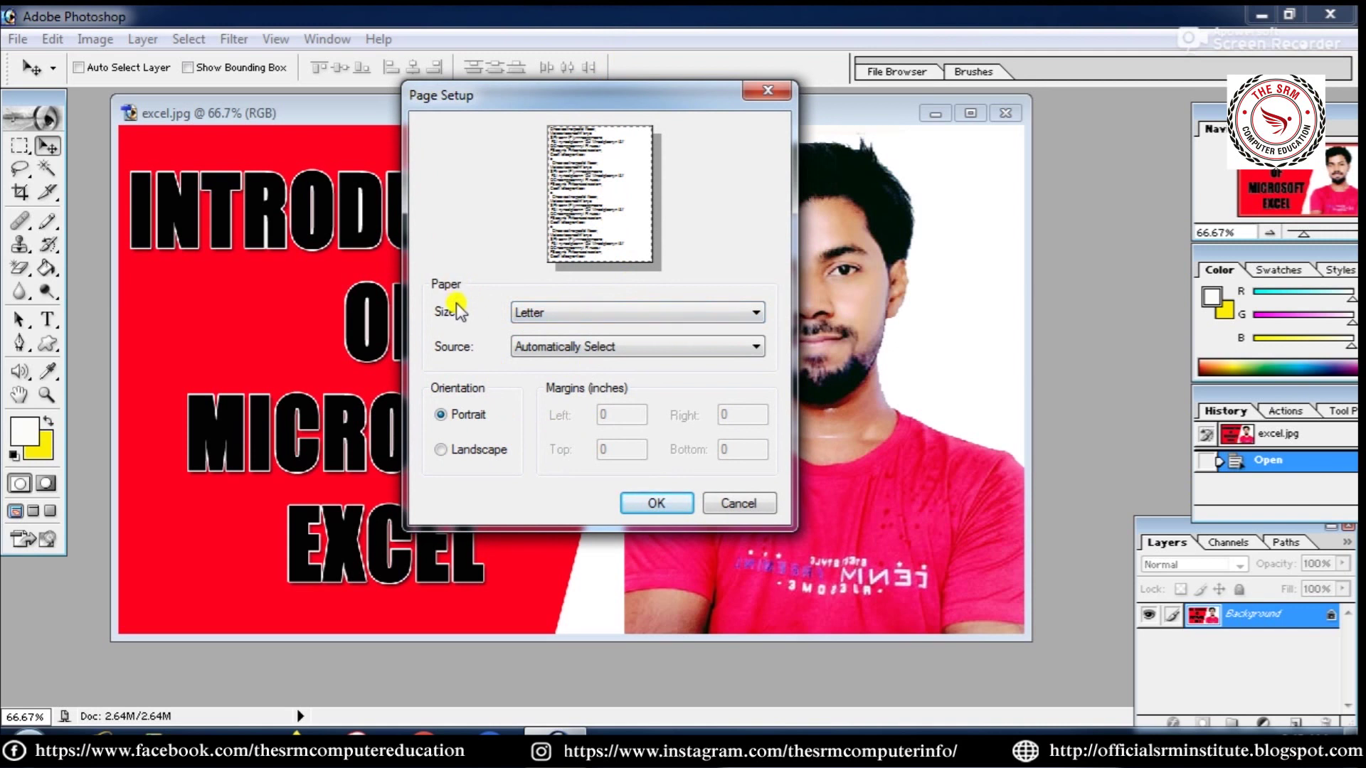
pyautogui.click(544, 312)
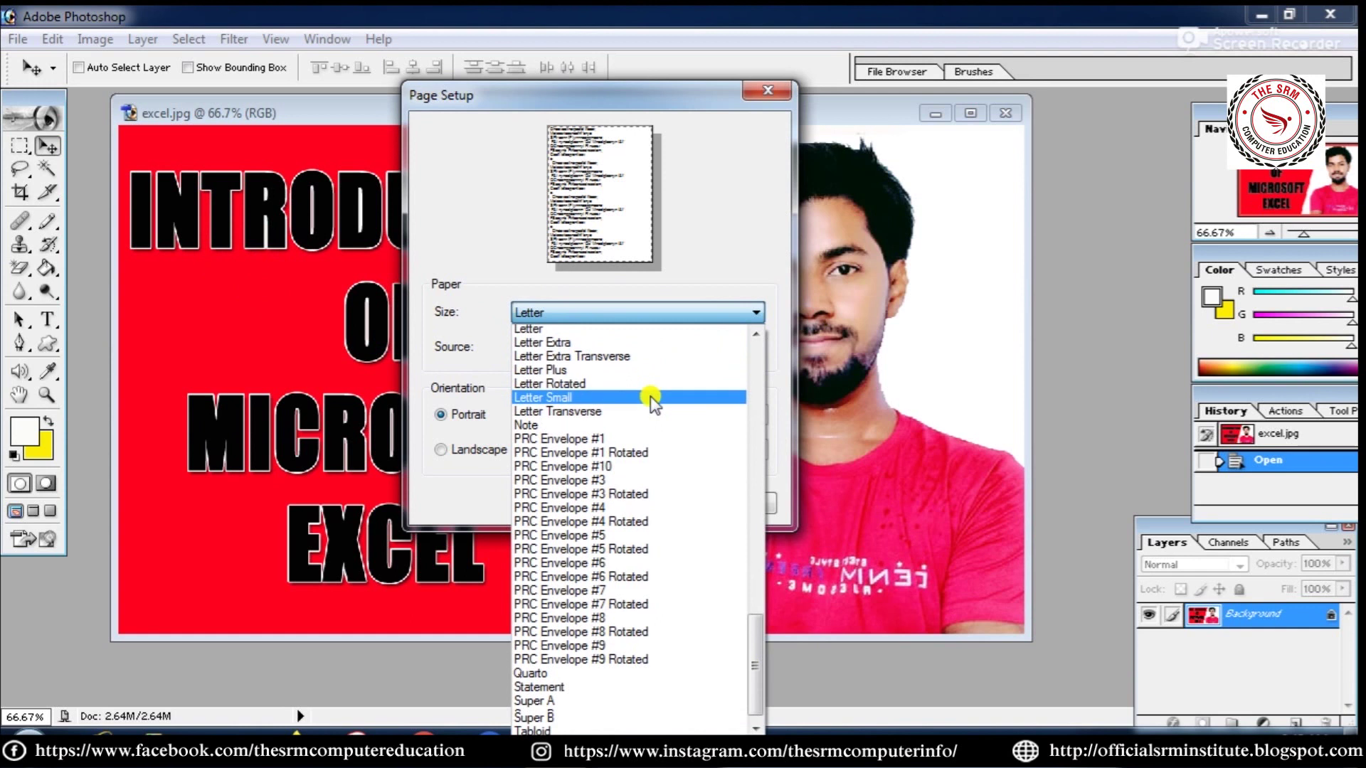
pyautogui.scroll(3, 650, 409)
pyautogui.scroll(4, 648, 425)
pyautogui.scroll(4, 645, 424)
pyautogui.moveTo(762, 519); pyautogui.dragTo(744, 377)
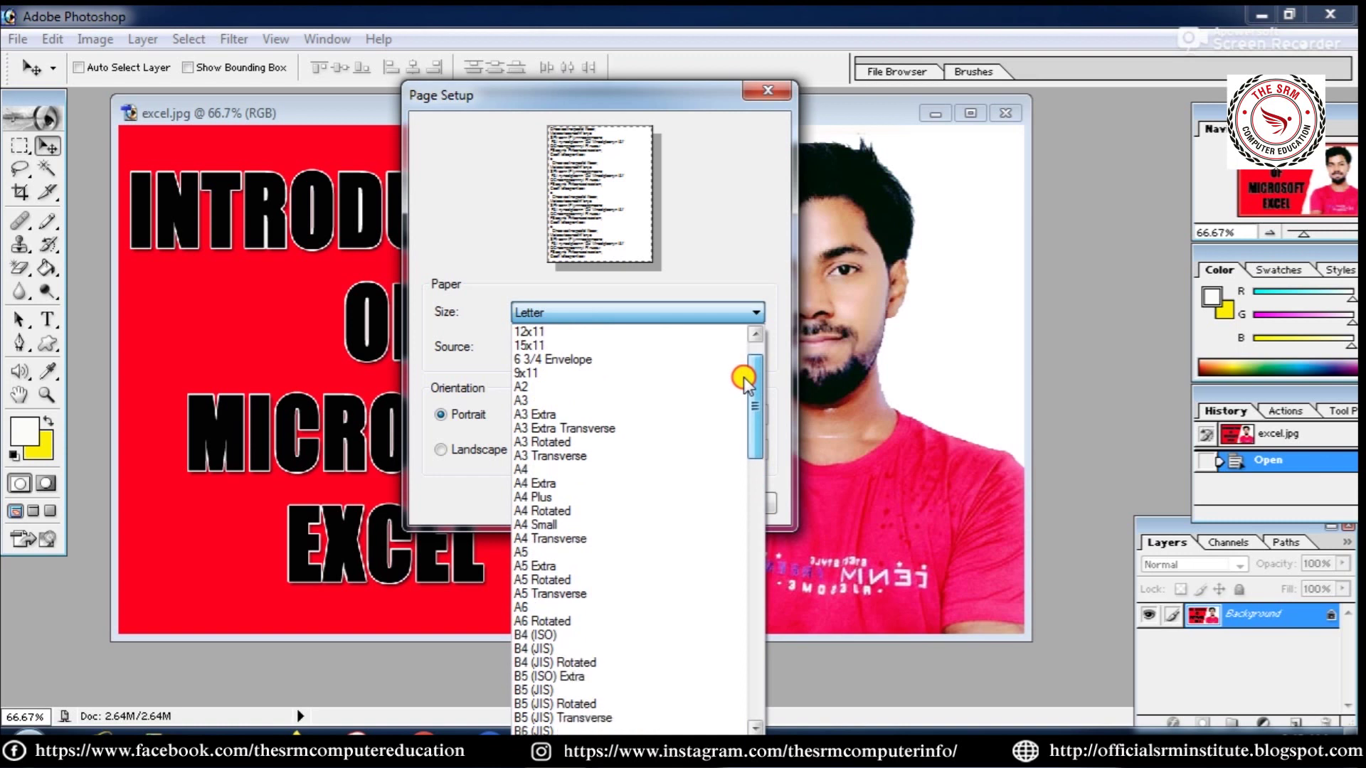
pyautogui.click(579, 469)
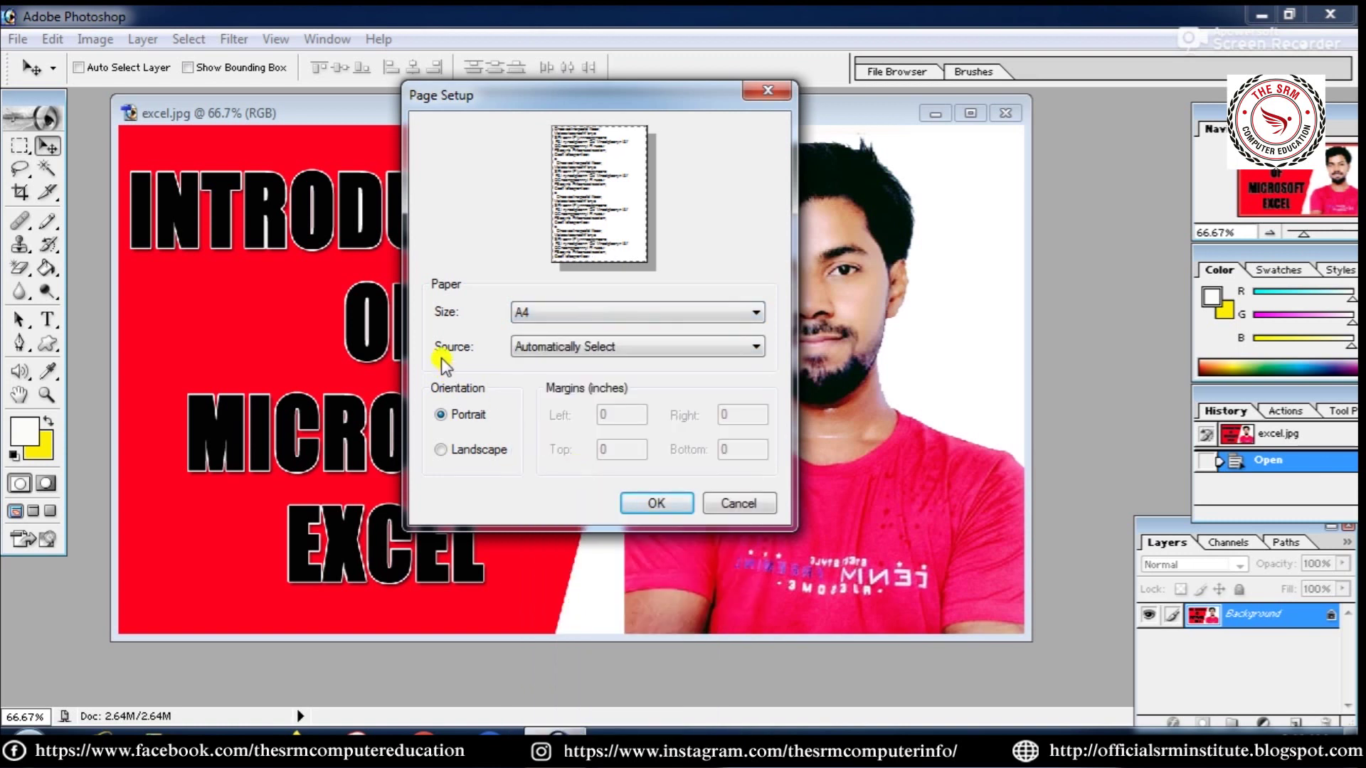
pyautogui.click(530, 345)
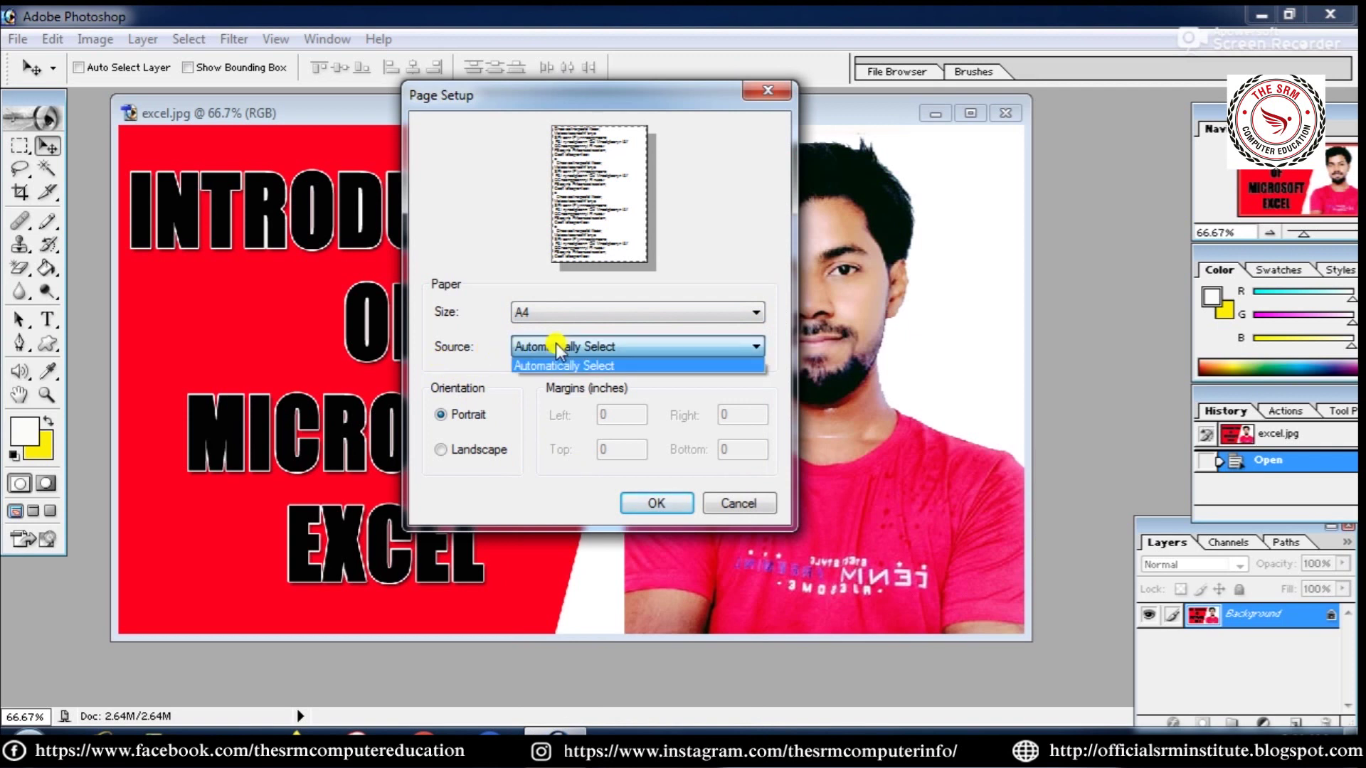
pyautogui.click(557, 346)
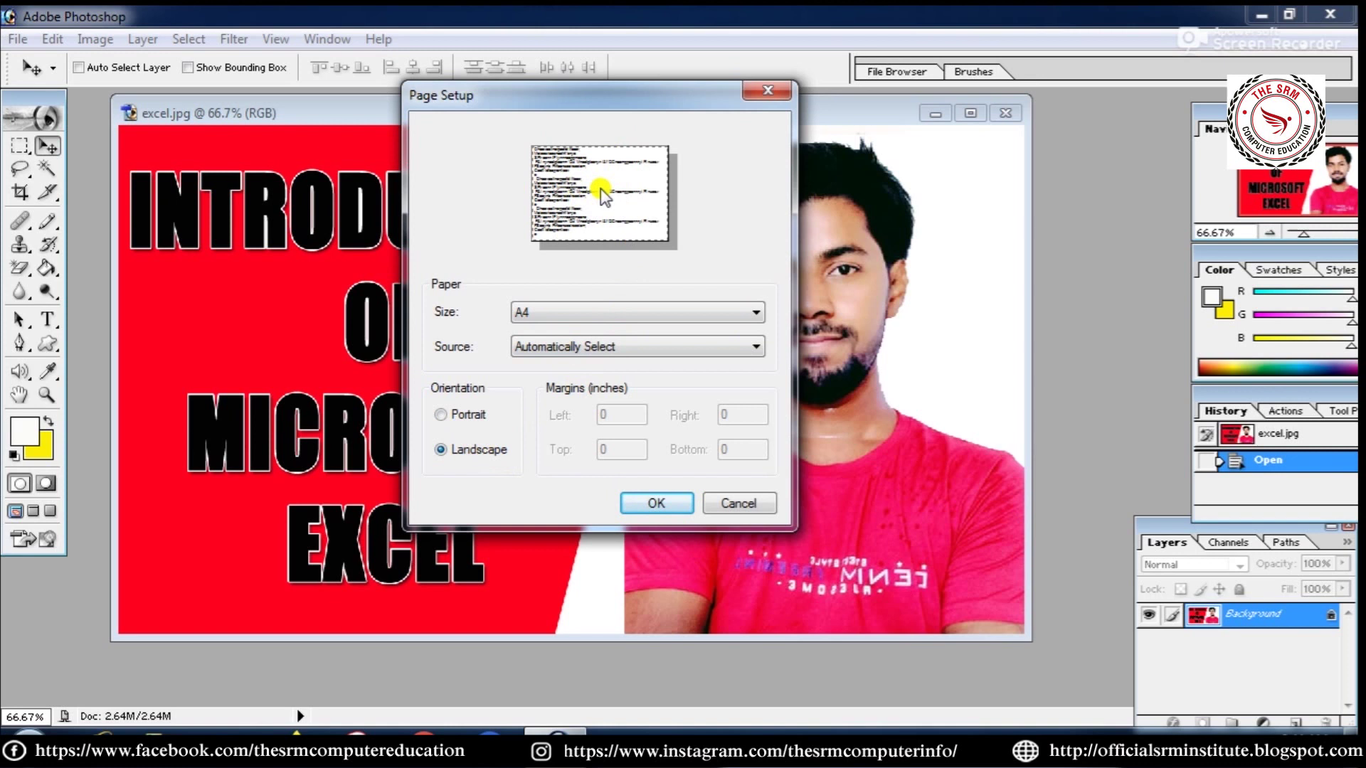
# Apply the A4 landscape page setup and bring up the File menu again.
pyautogui.click(644, 501)
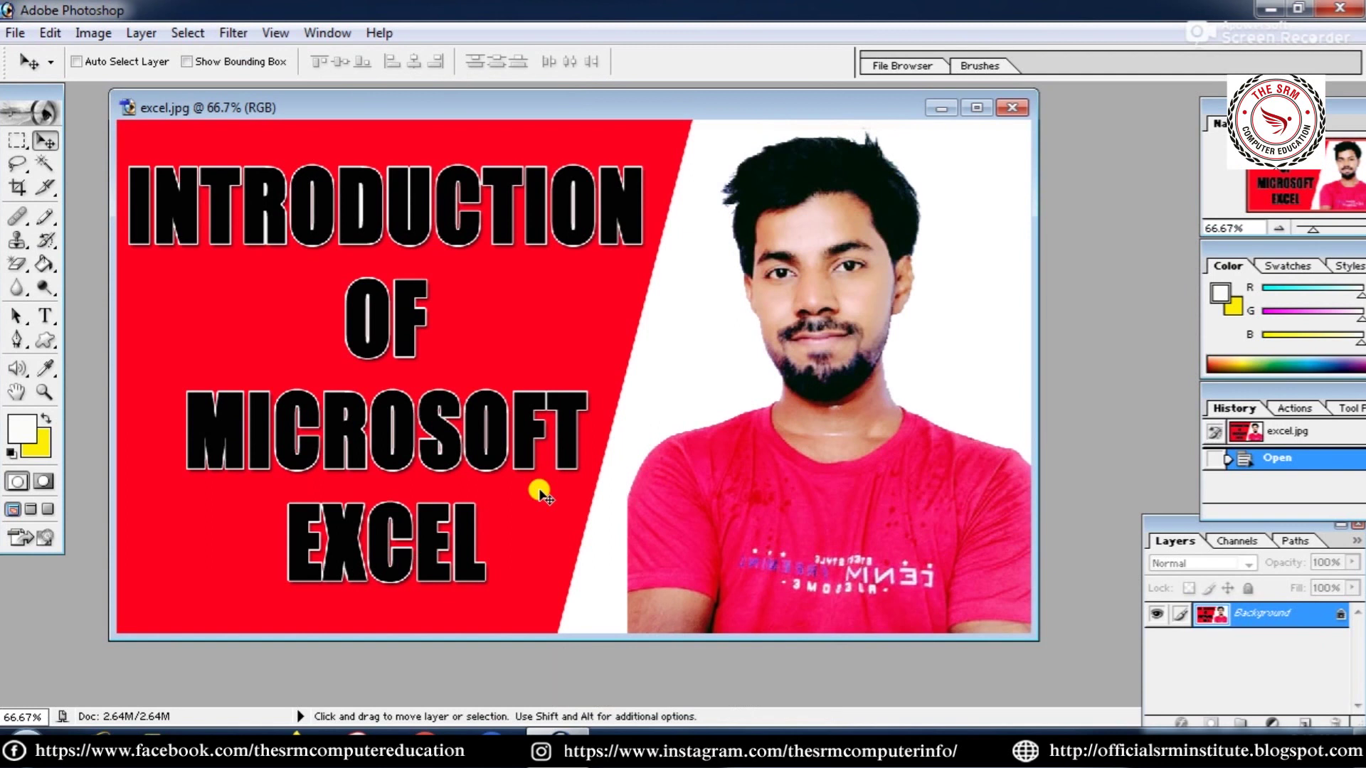
pyautogui.click(15, 33)
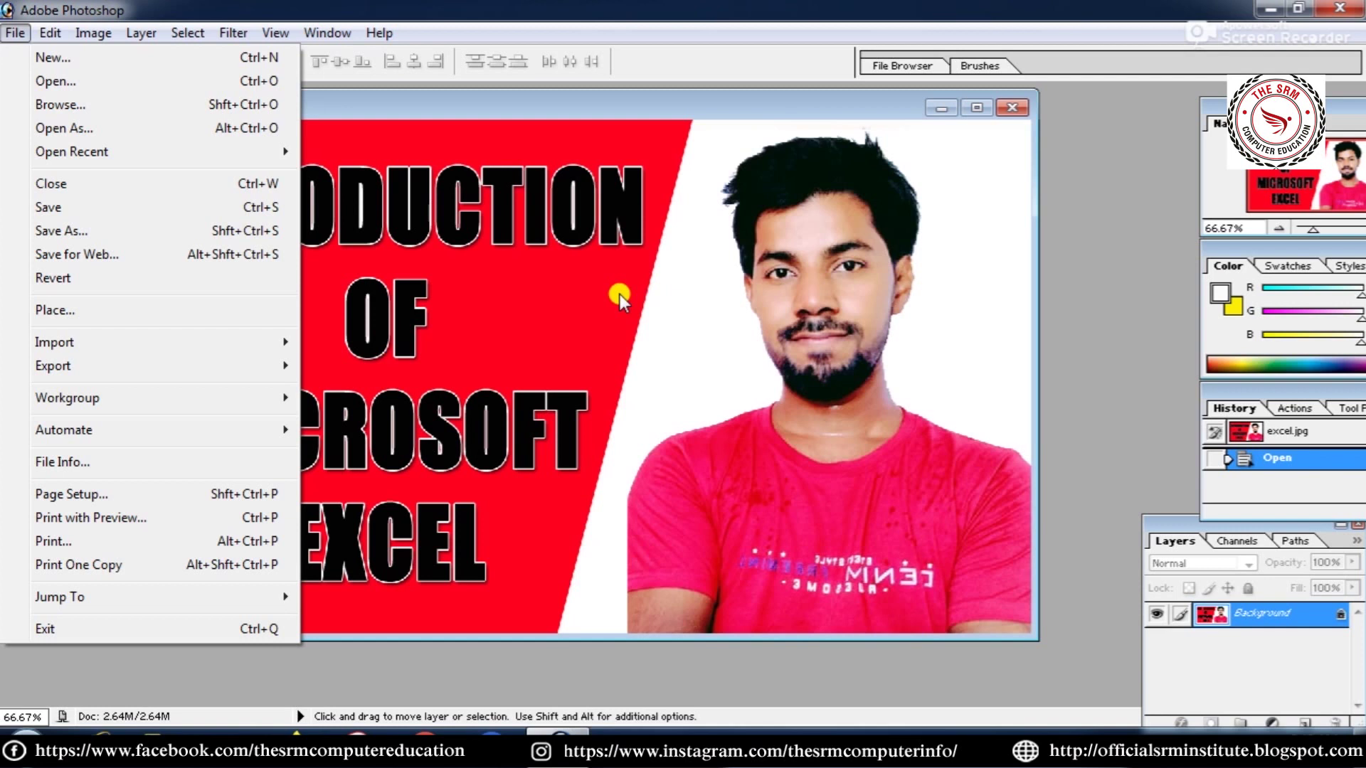
# Open Print with Preview and enlarge the banner to 275% scale on the page.
pyautogui.click(150, 517)
pyautogui.moveTo(463, 56)
pyautogui.mouseDown()
pyautogui.moveTo(388, 28)
pyautogui.moveTo(387, 40)
pyautogui.mouseUp()
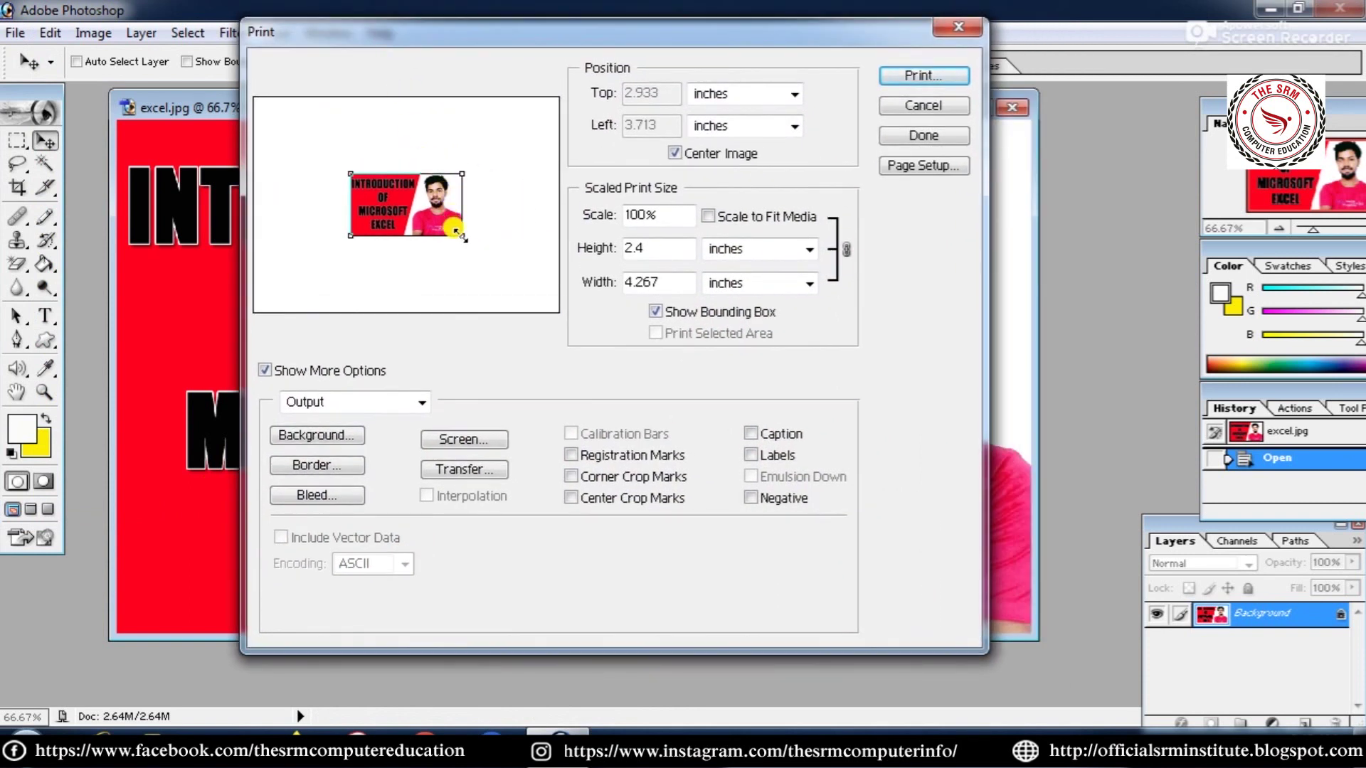
pyautogui.moveTo(459, 234); pyautogui.dragTo(555, 261)
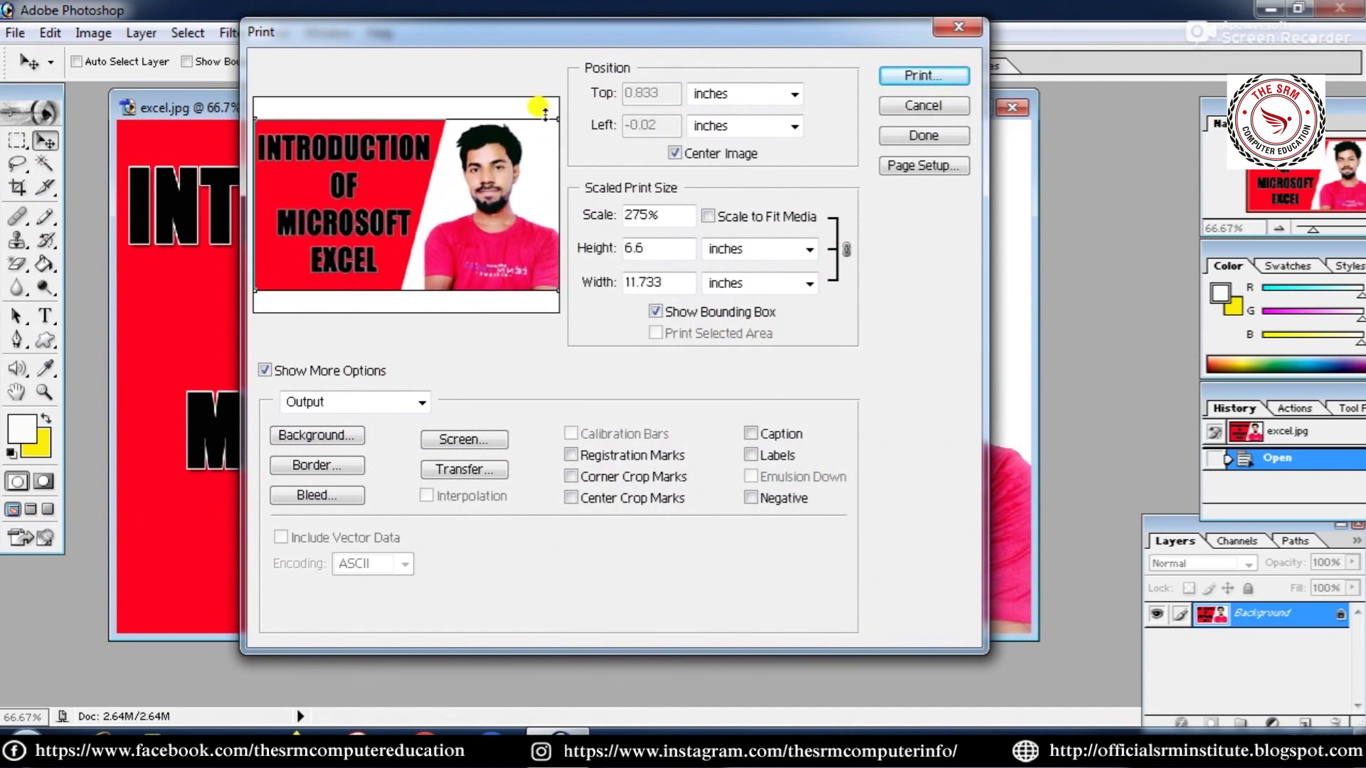
pyautogui.moveTo(534, 41); pyautogui.dragTo(542, 41)
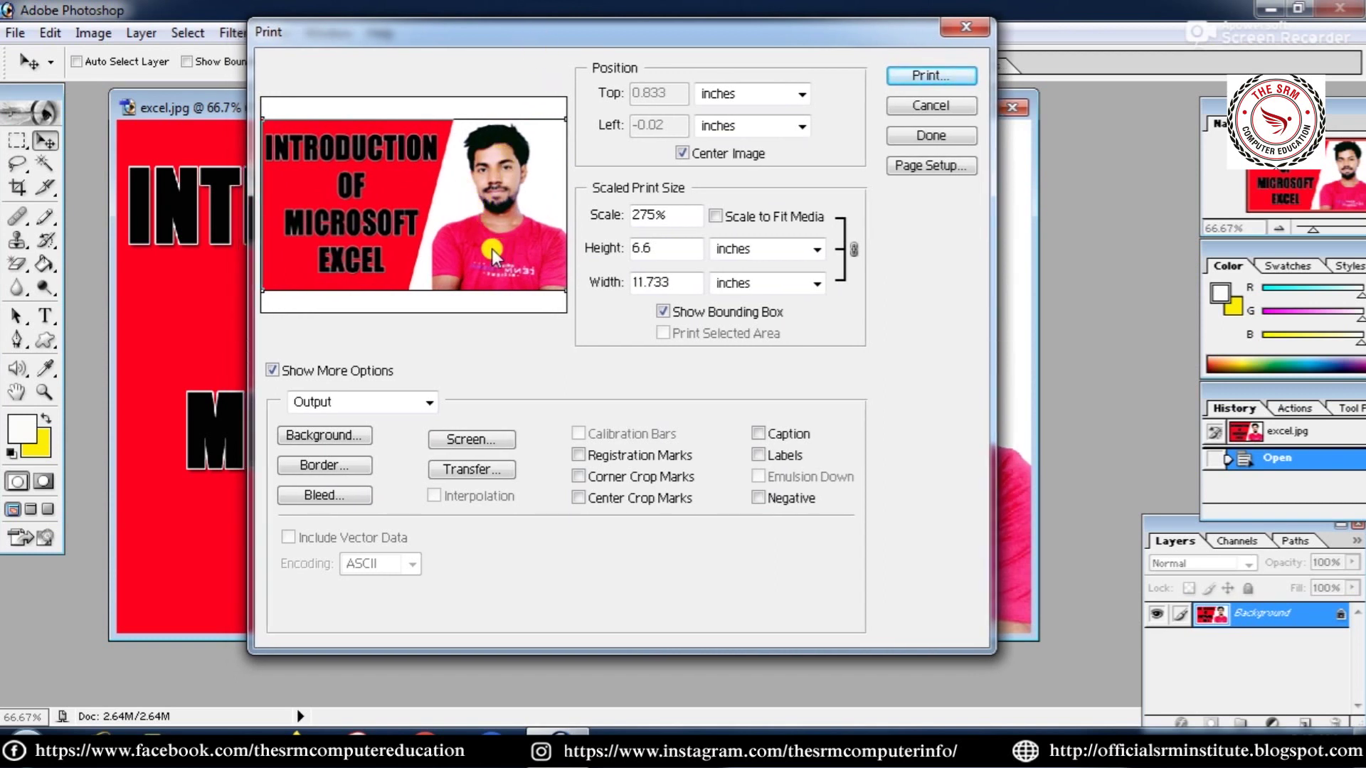
# Set the print background colour to green 19C515 in the Color Picker.
pyautogui.click(322, 437)
pyautogui.moveTo(624, 284); pyautogui.dragTo(597, 200)
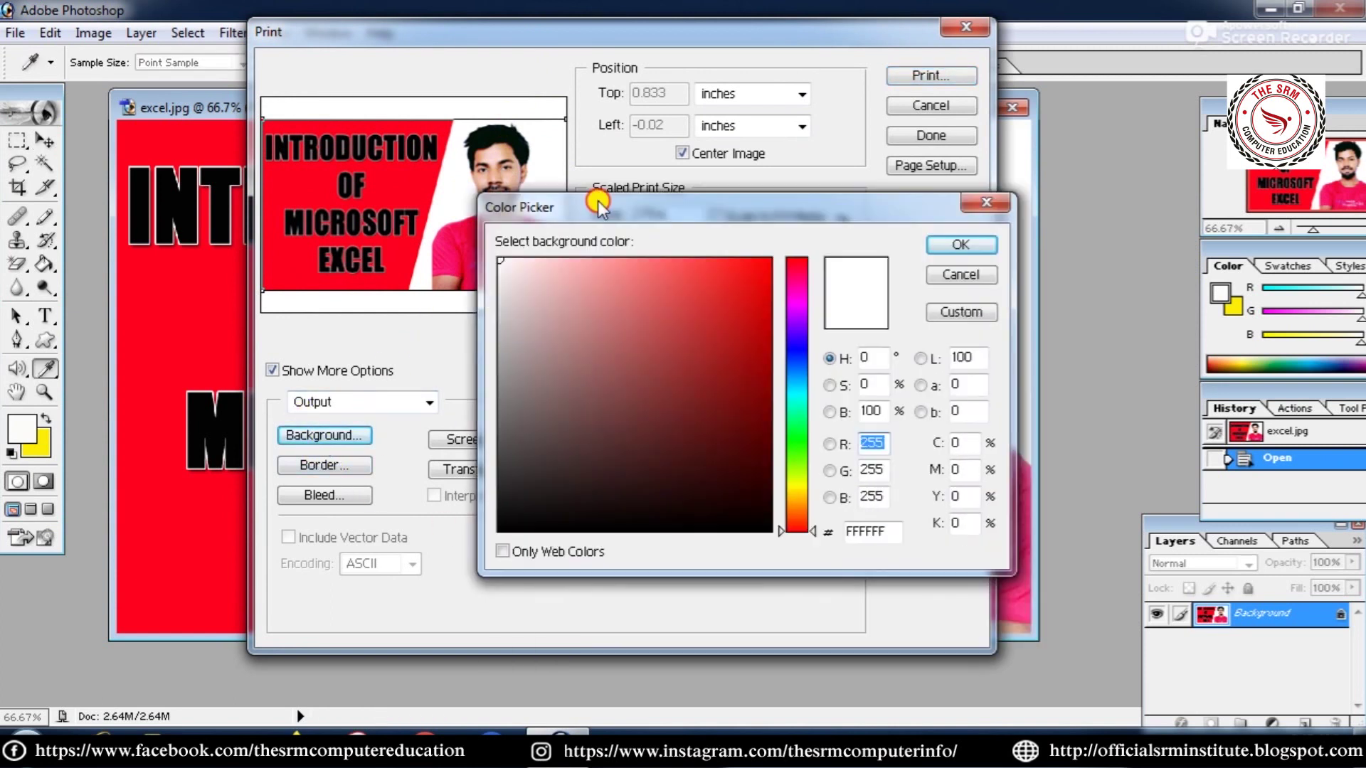
pyautogui.click(732, 266)
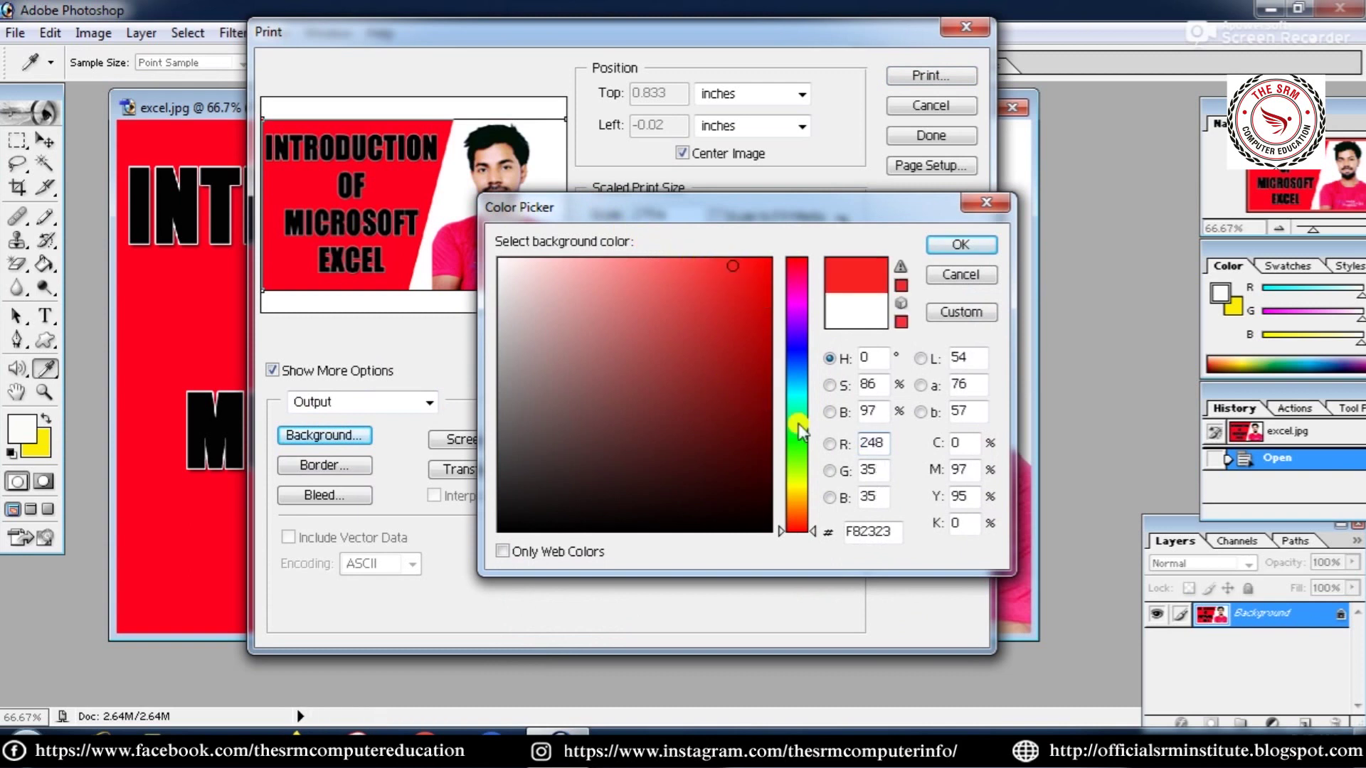
pyautogui.click(804, 442)
pyautogui.click(742, 320)
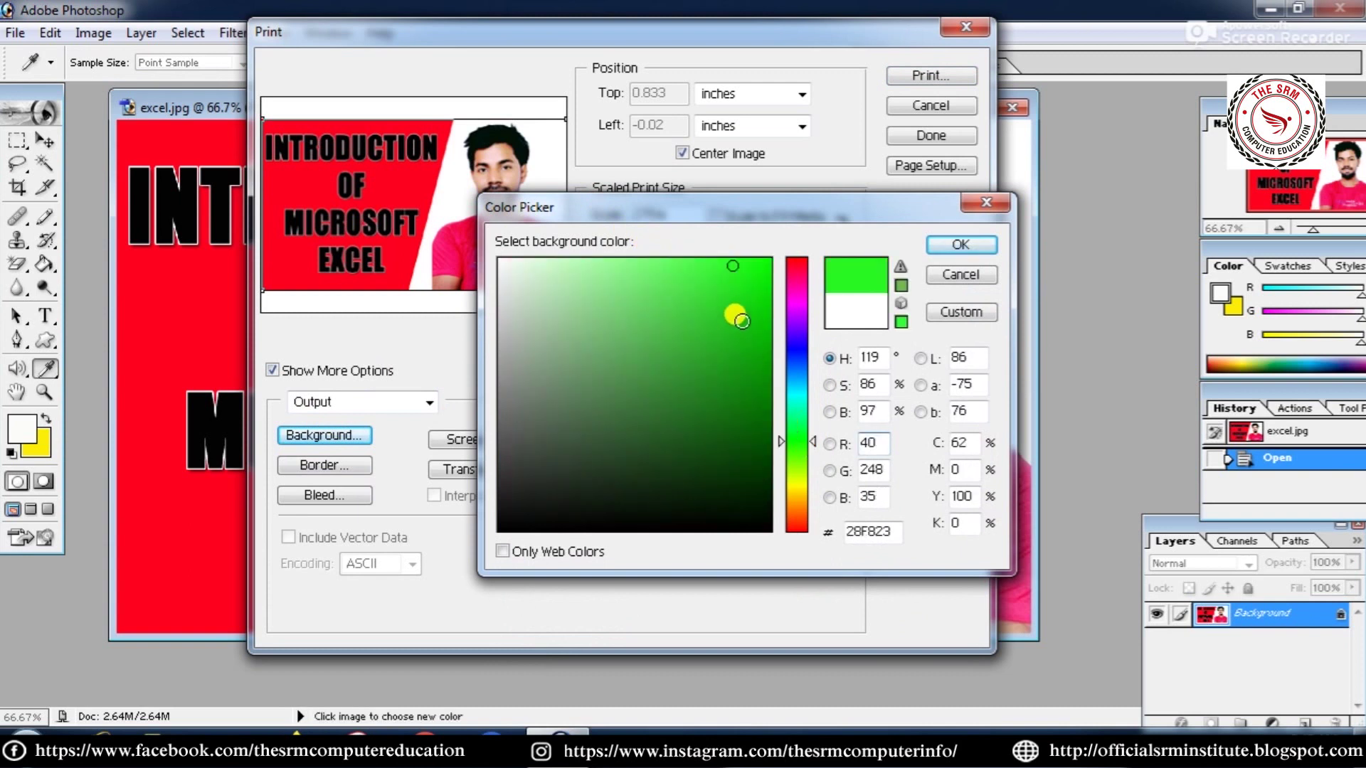
pyautogui.click(960, 244)
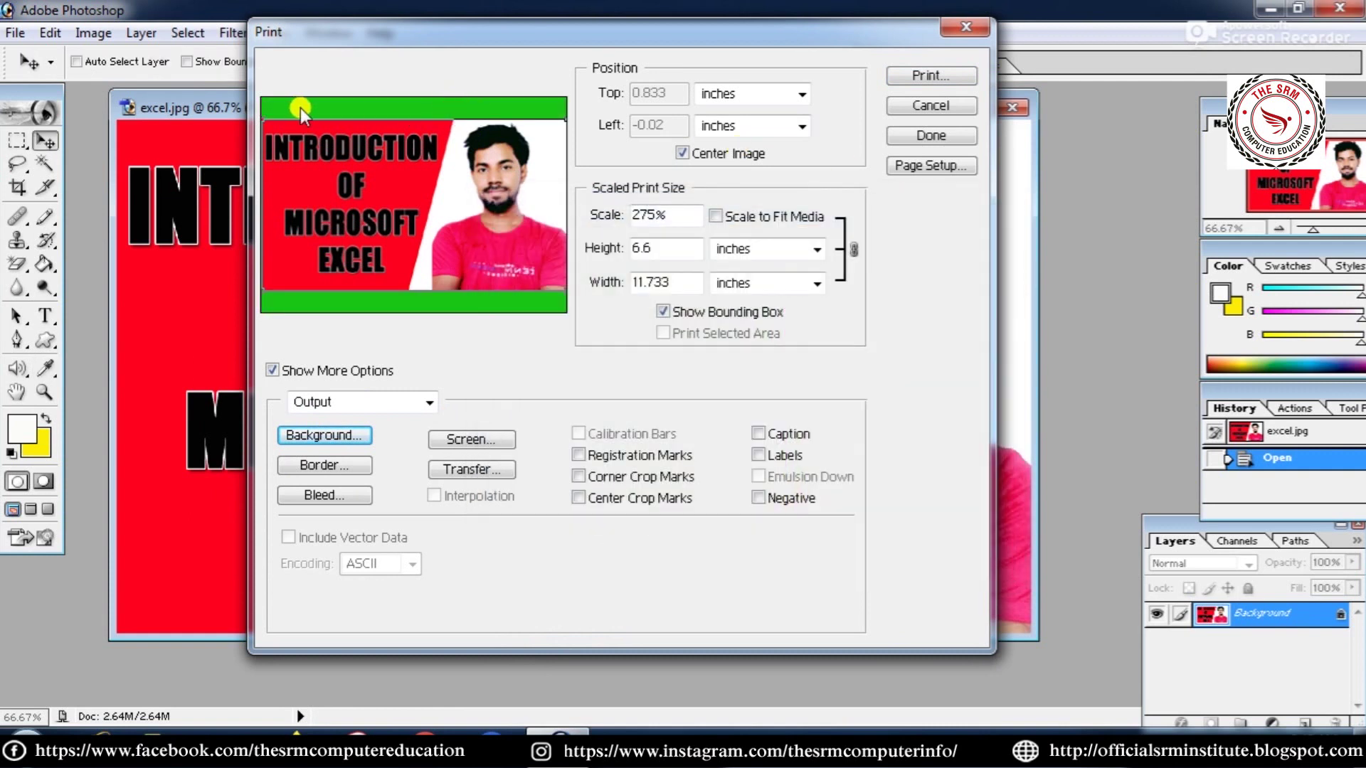
# Set the print border width to 5 points and confirm it.
pyautogui.click(334, 463)
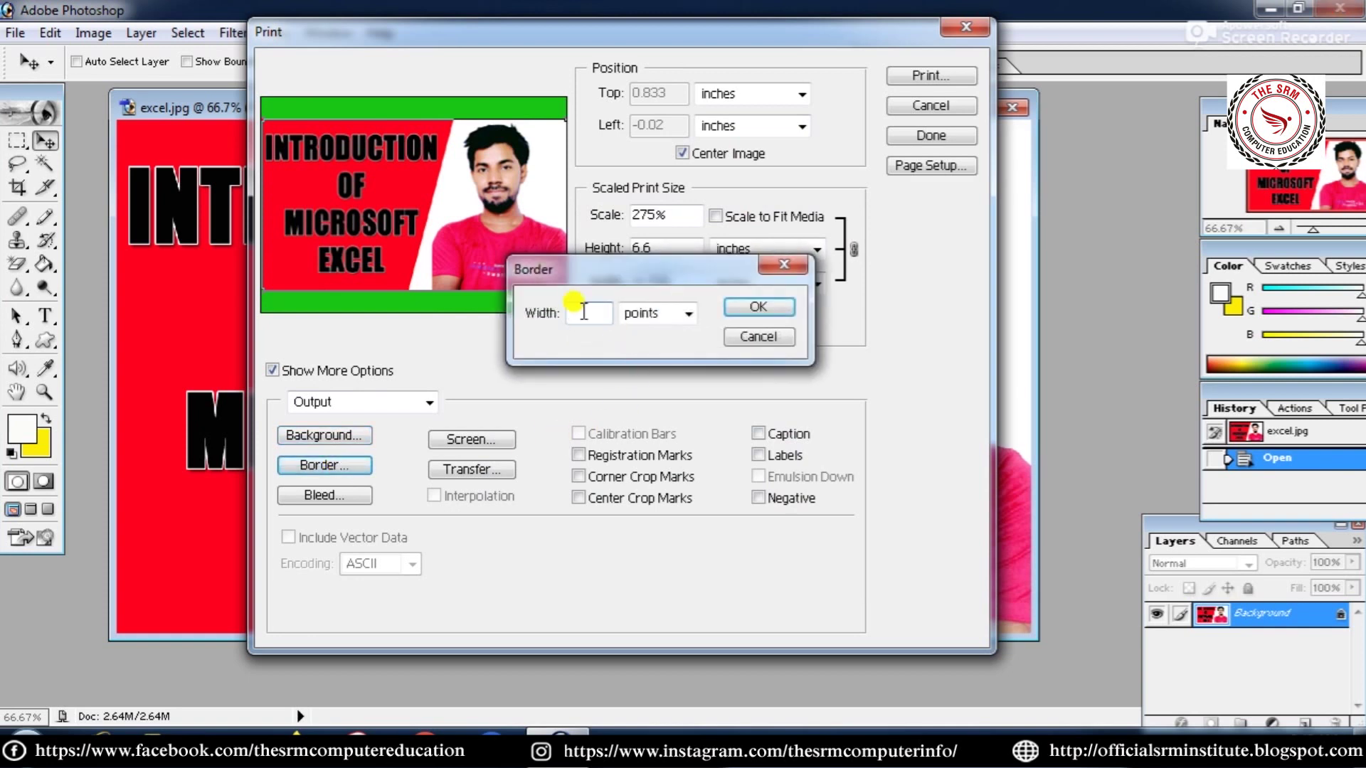
pyautogui.write('5')
pyautogui.click(753, 306)
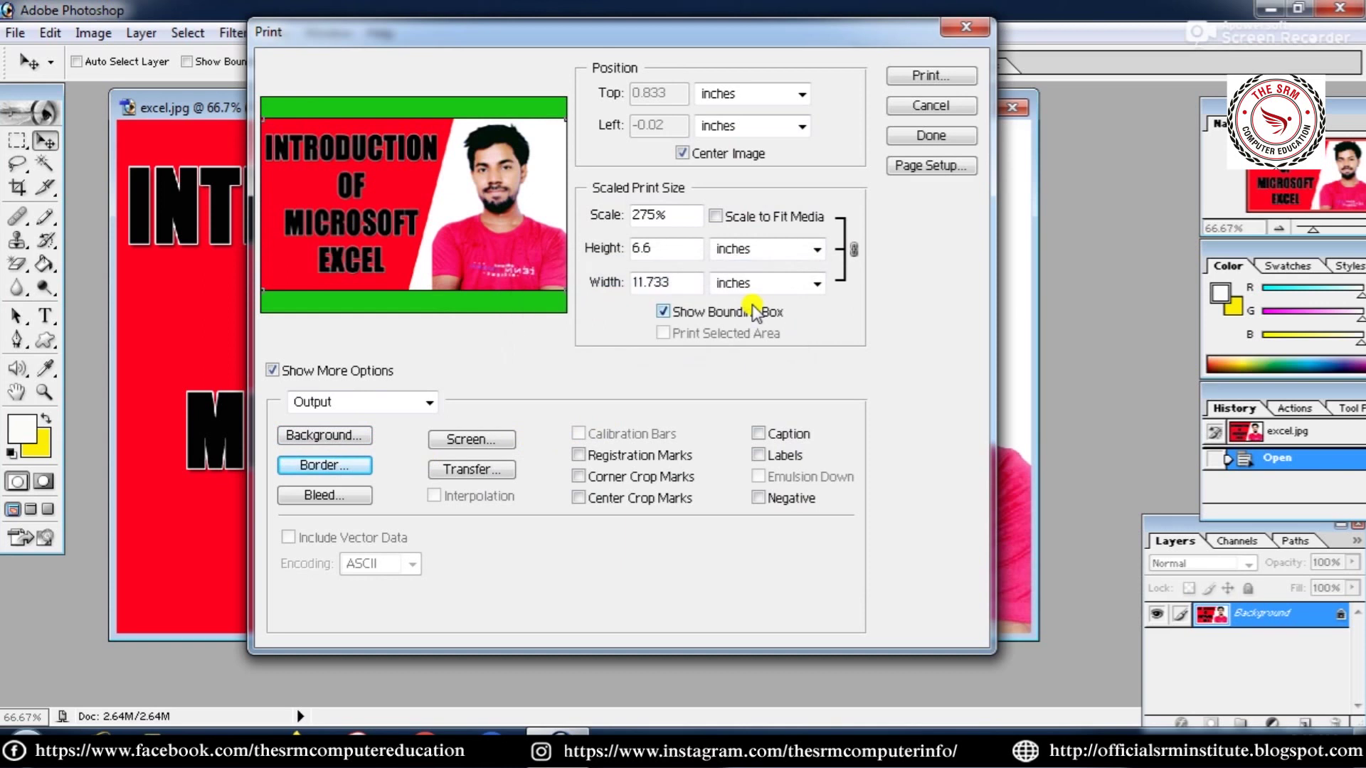
pyautogui.click(661, 249)
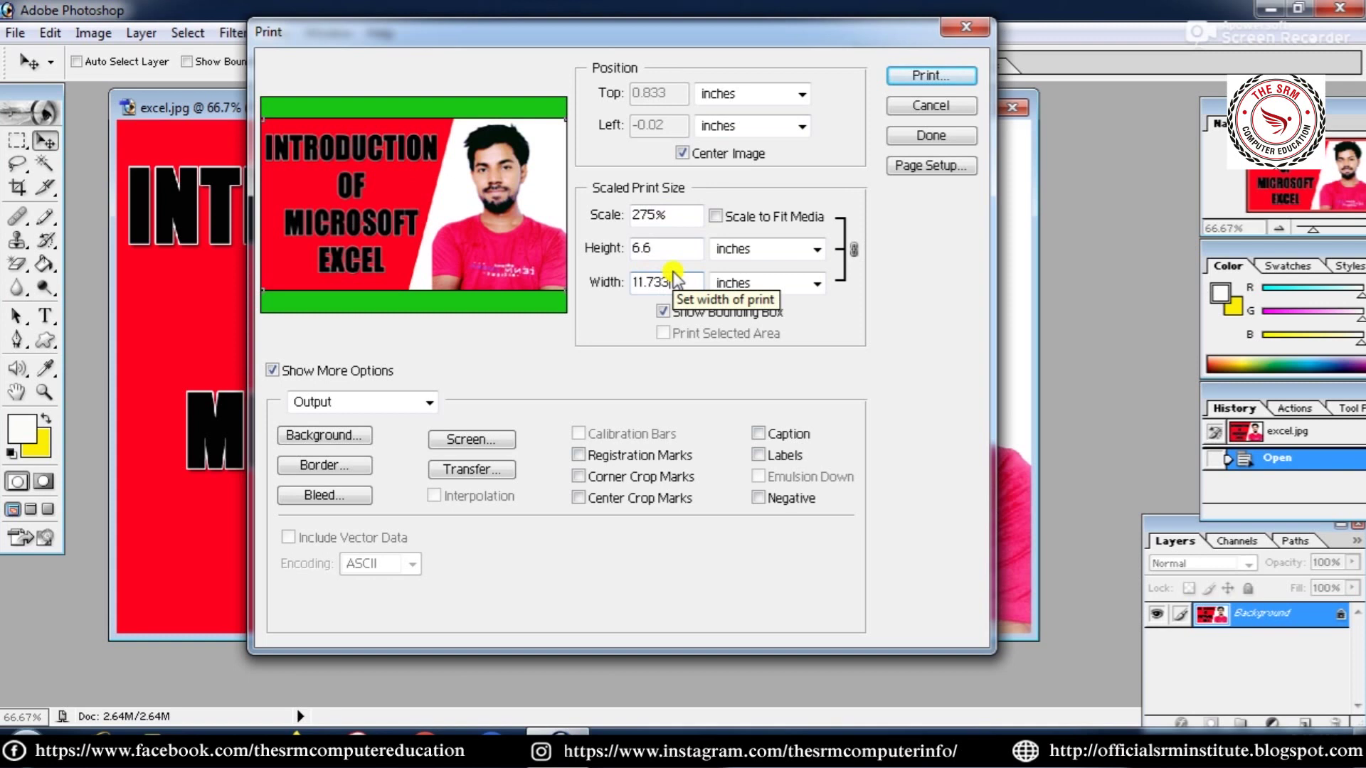
# Keep A4 landscape page setup and 275% scaling, then close the print preview.
pyautogui.click(912, 169)
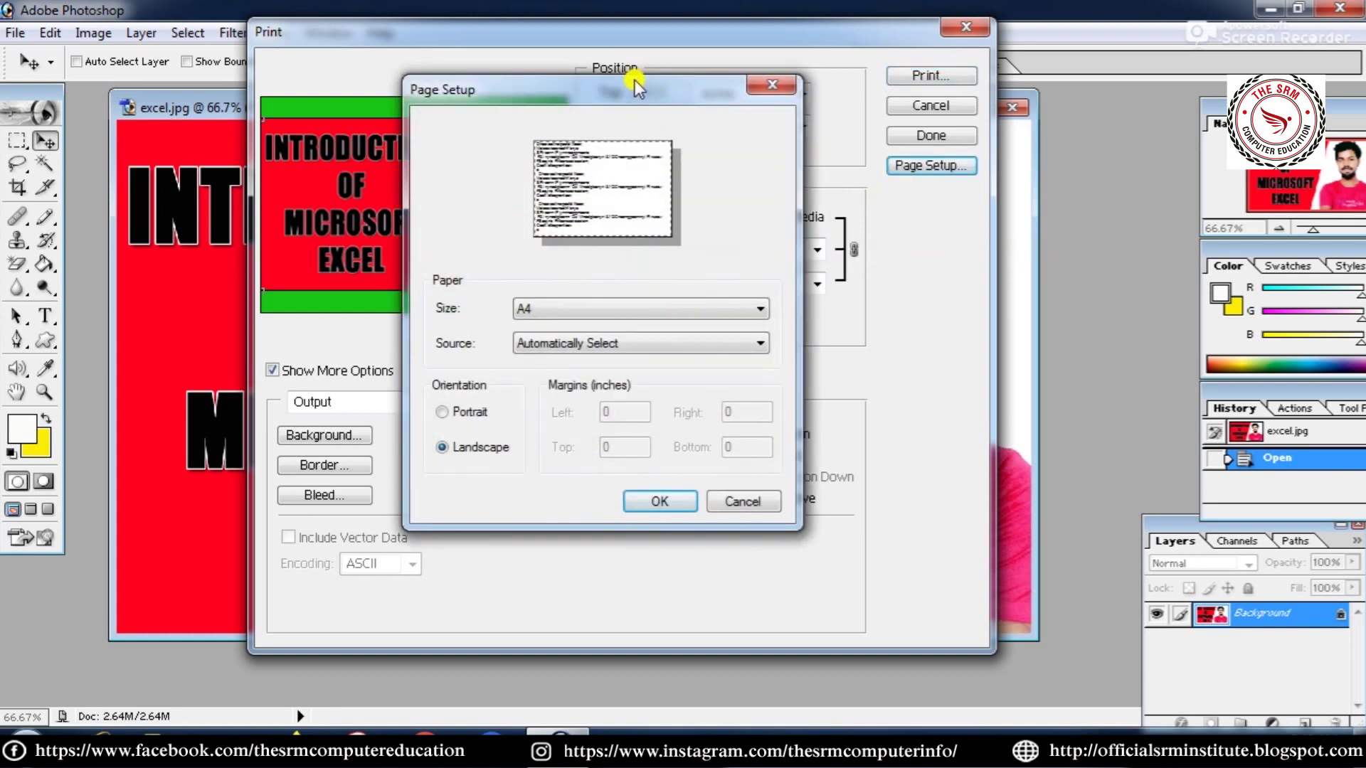
pyautogui.moveTo(634, 79); pyautogui.dragTo(526, 71)
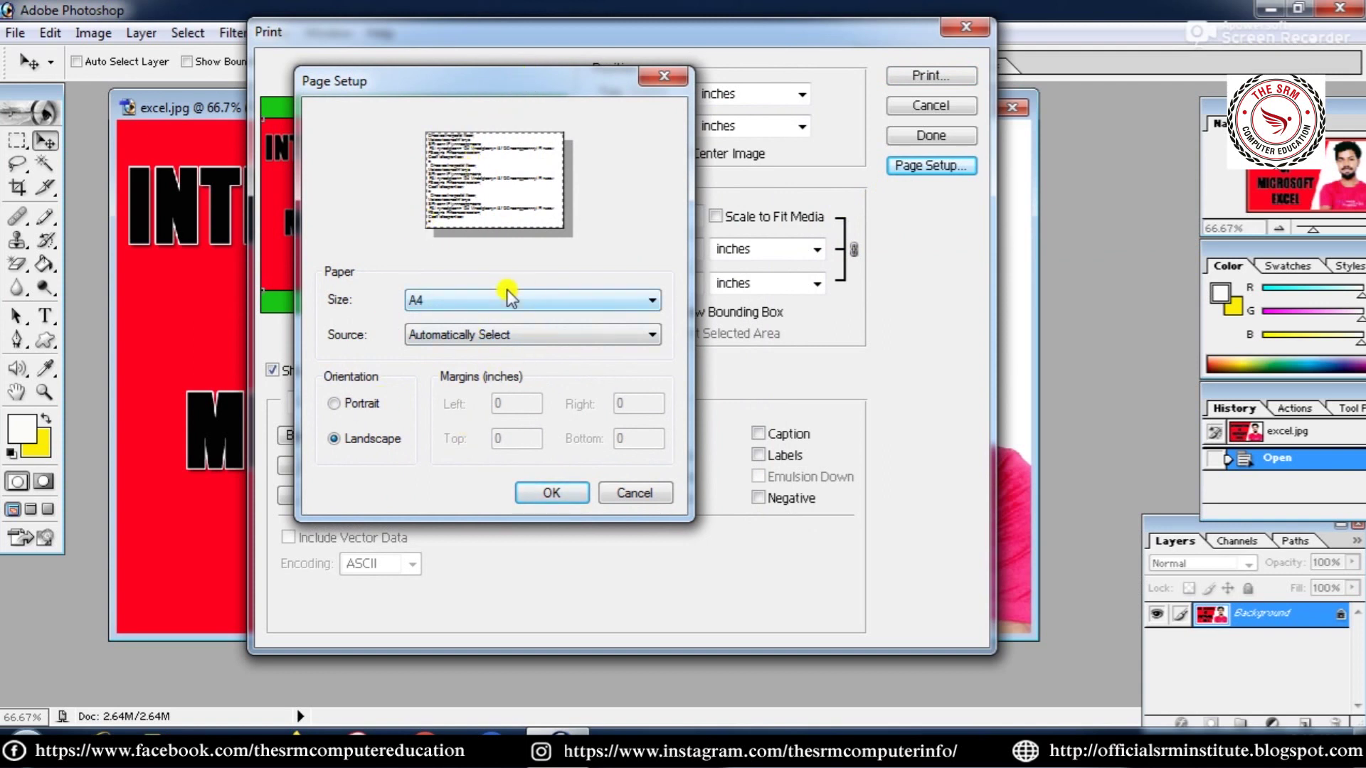
pyautogui.click(663, 80)
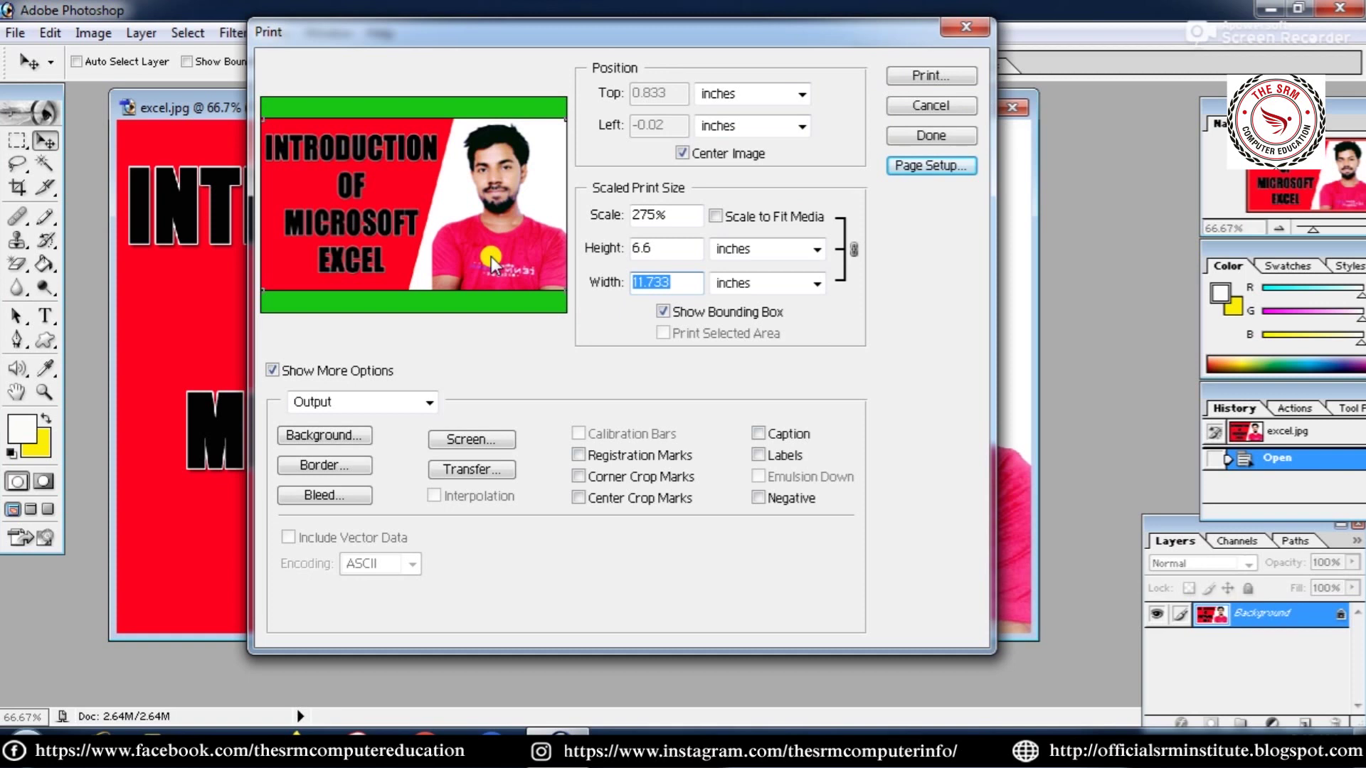
pyautogui.click(925, 132)
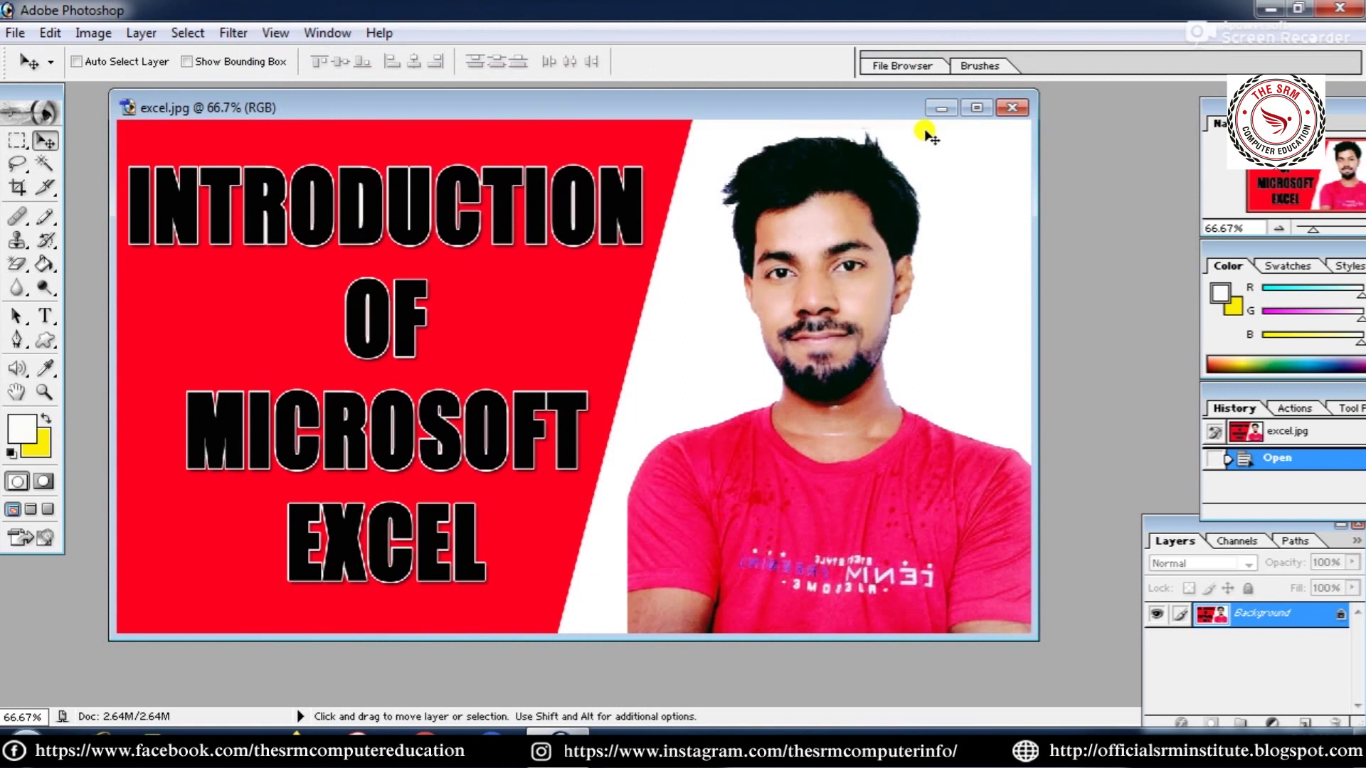
# Open the File menu to reach the Print command.
pyautogui.click(13, 32)
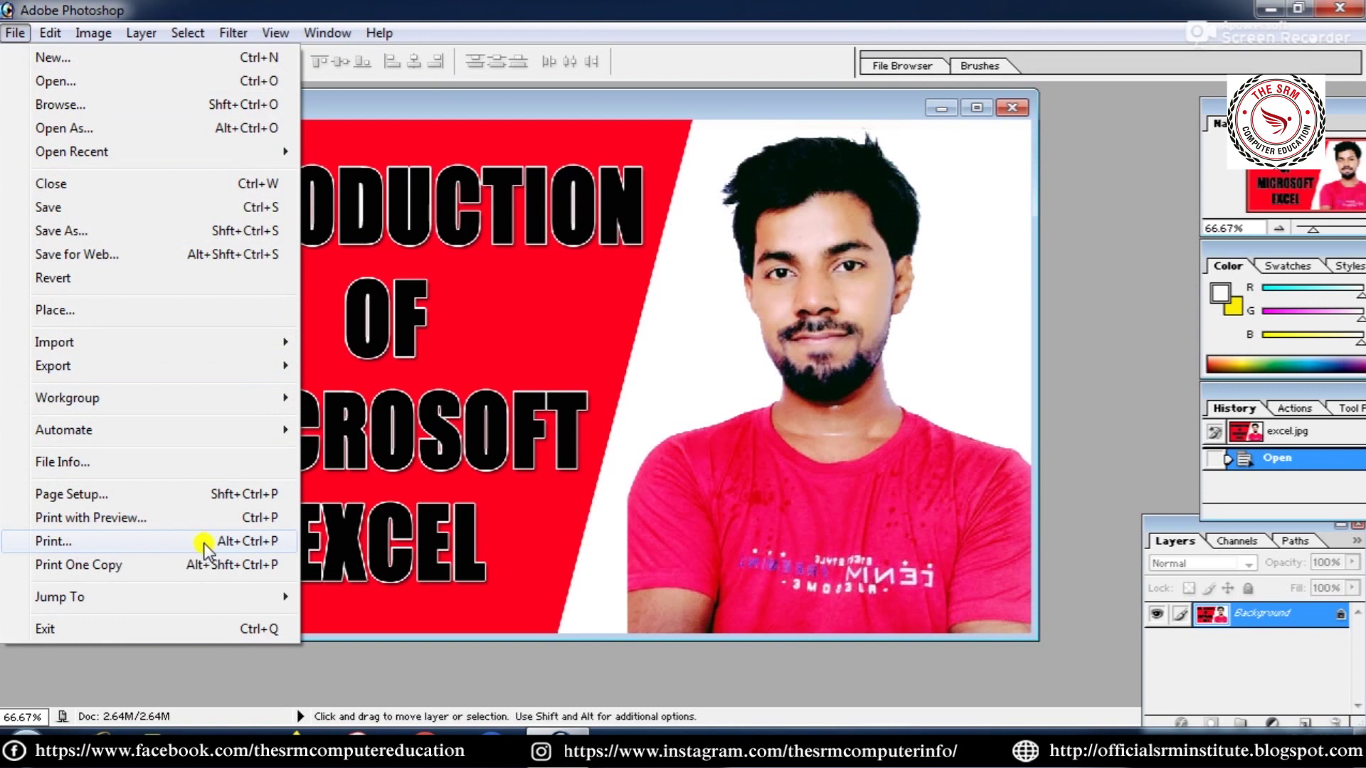
# Print one copy to Microsoft XPS Document Writer, proceeding past the clipping warning.
pyautogui.click(244, 547)
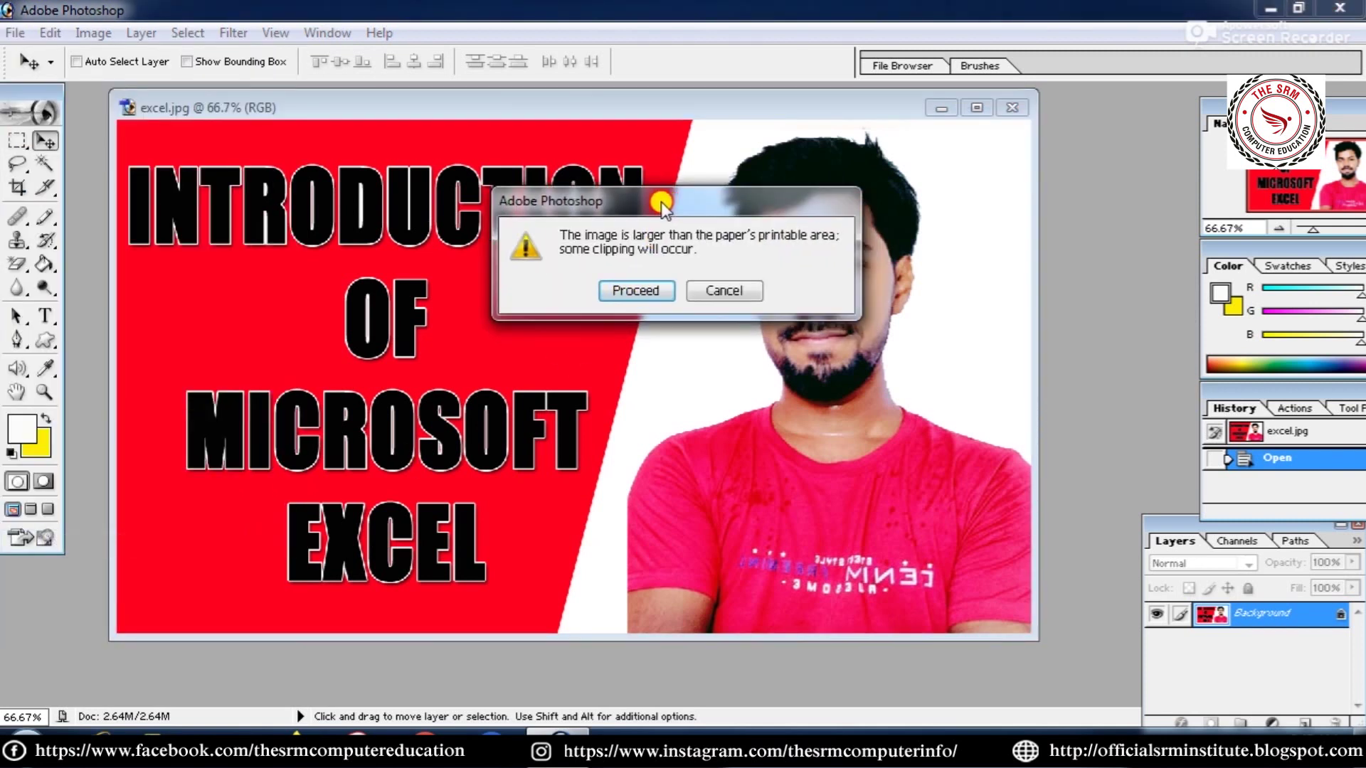
pyautogui.click(637, 273)
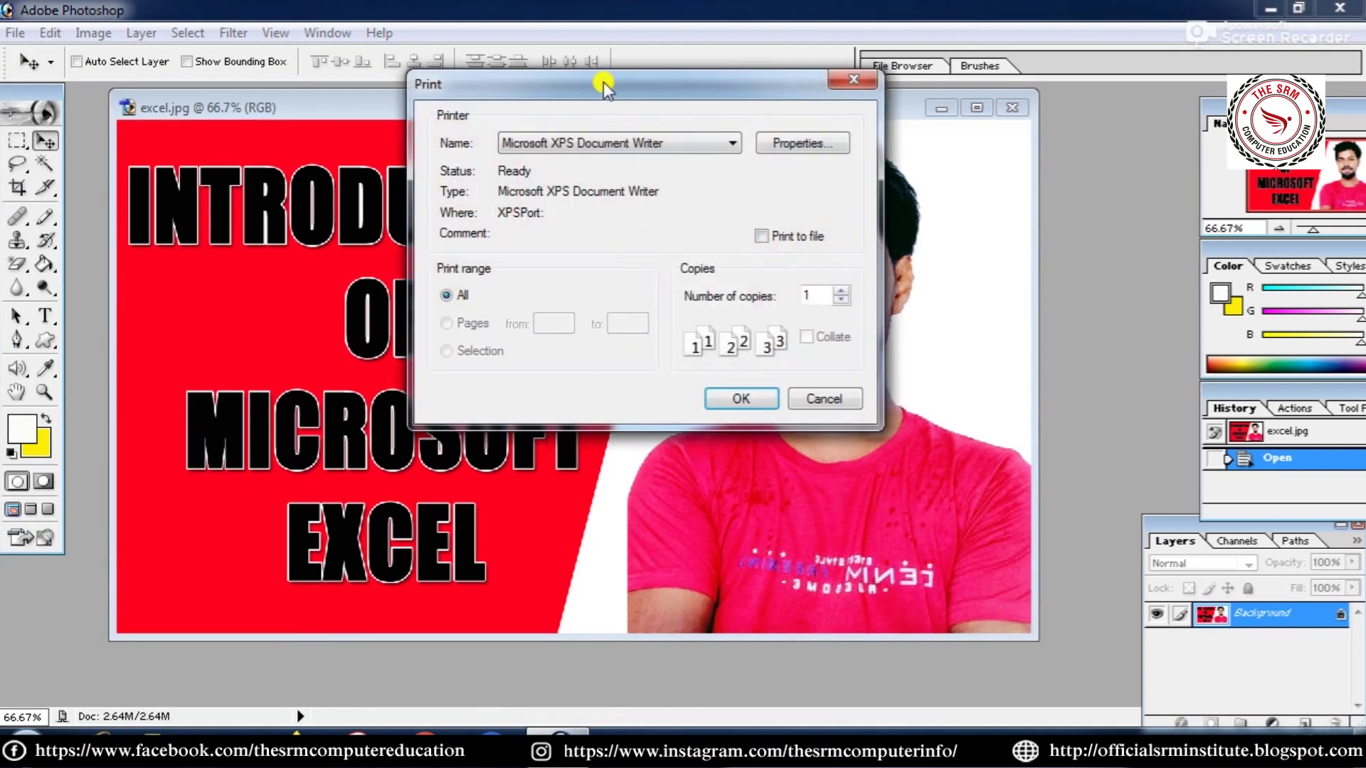
pyautogui.moveTo(603, 82); pyautogui.dragTo(578, 81)
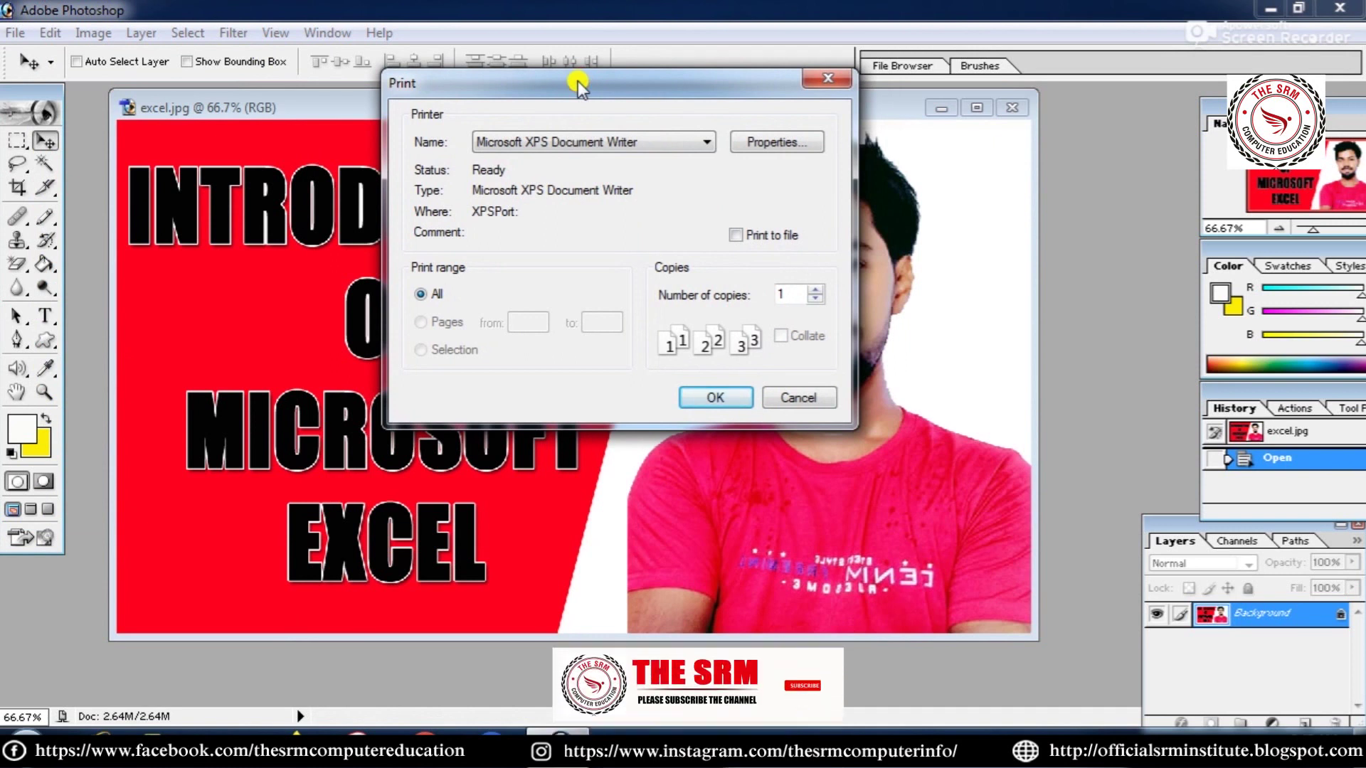
pyautogui.moveTo(577, 81); pyautogui.dragTo(570, 80)
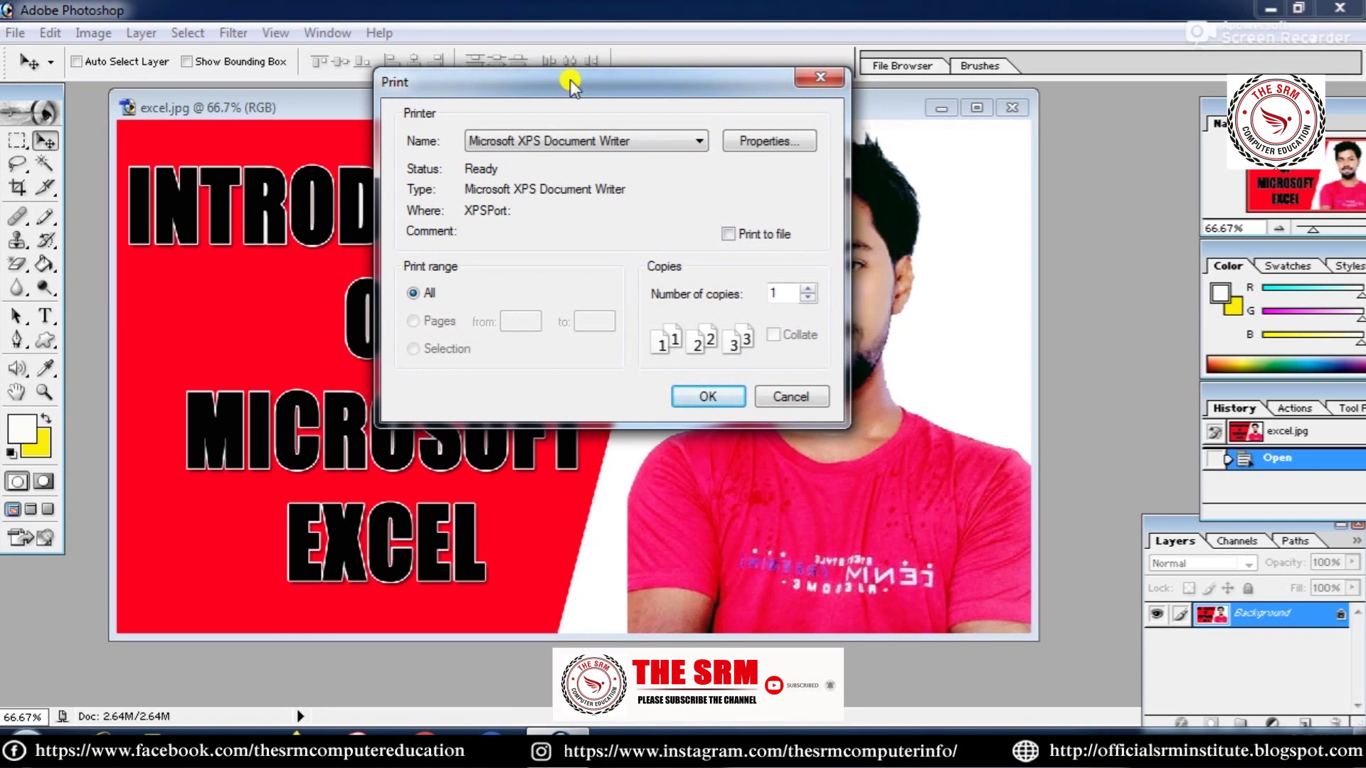
pyautogui.click(563, 139)
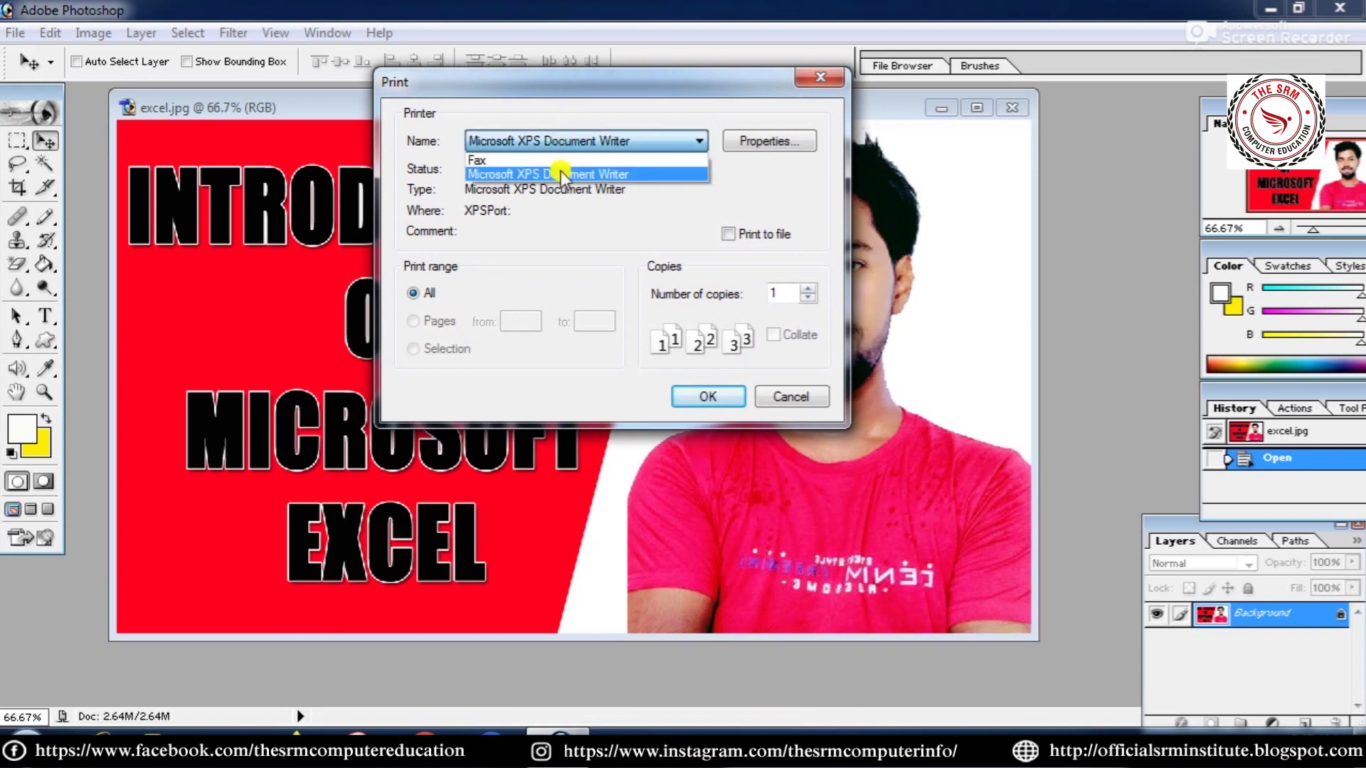
pyautogui.click(562, 146)
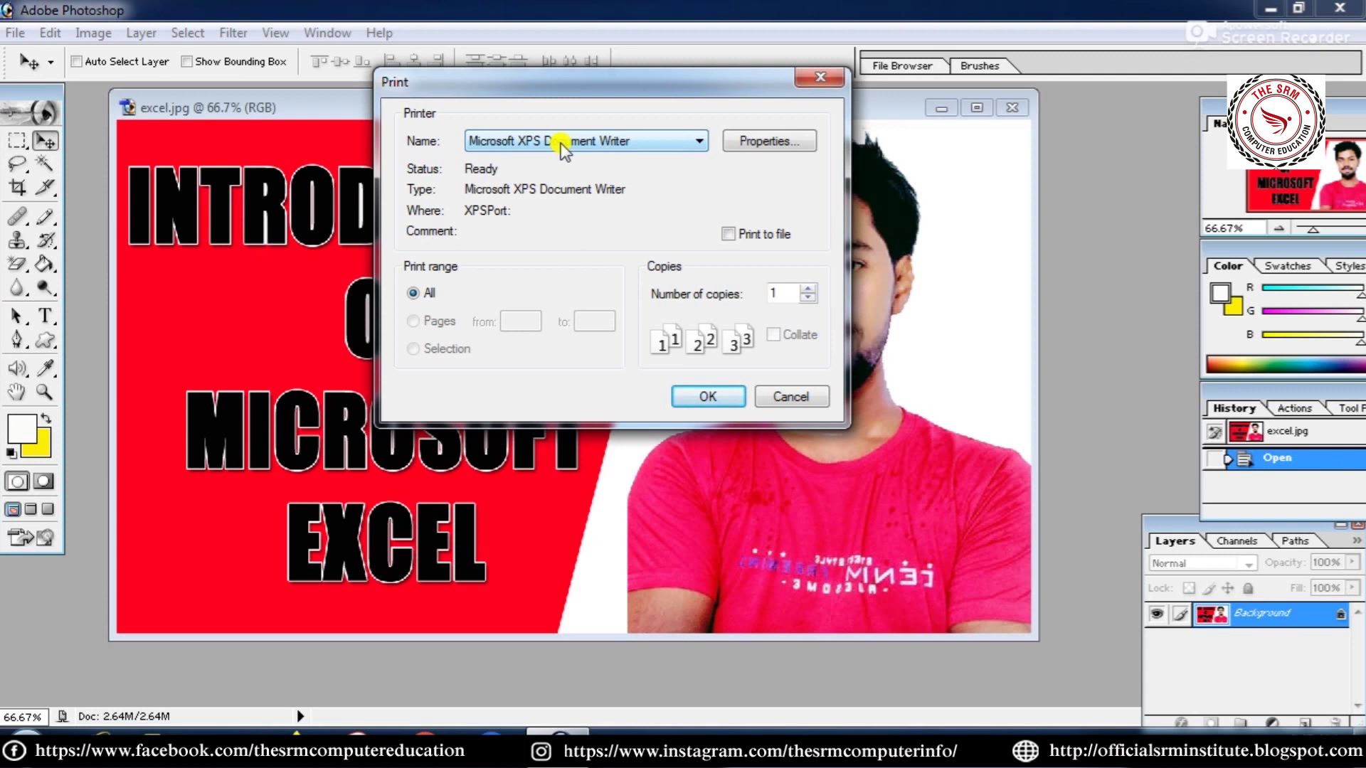
pyautogui.click(563, 147)
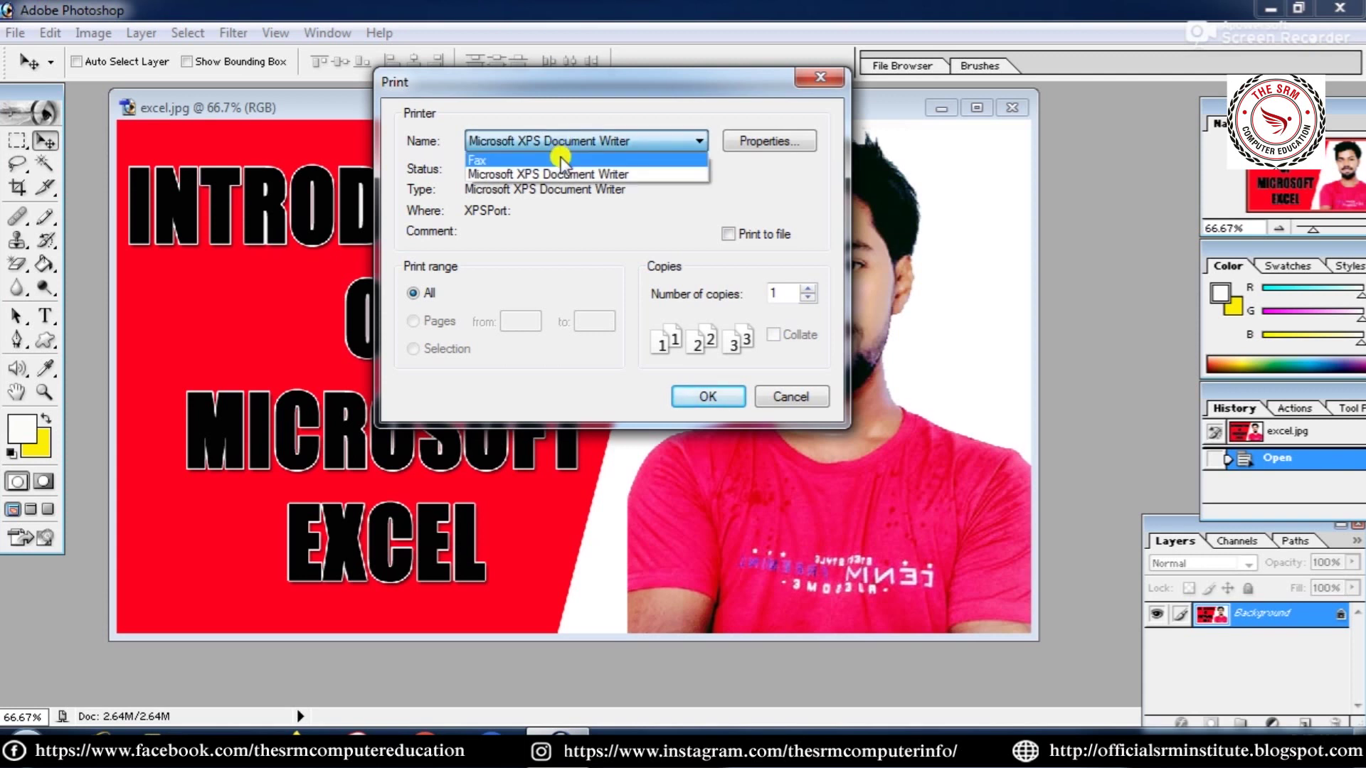
pyautogui.click(561, 144)
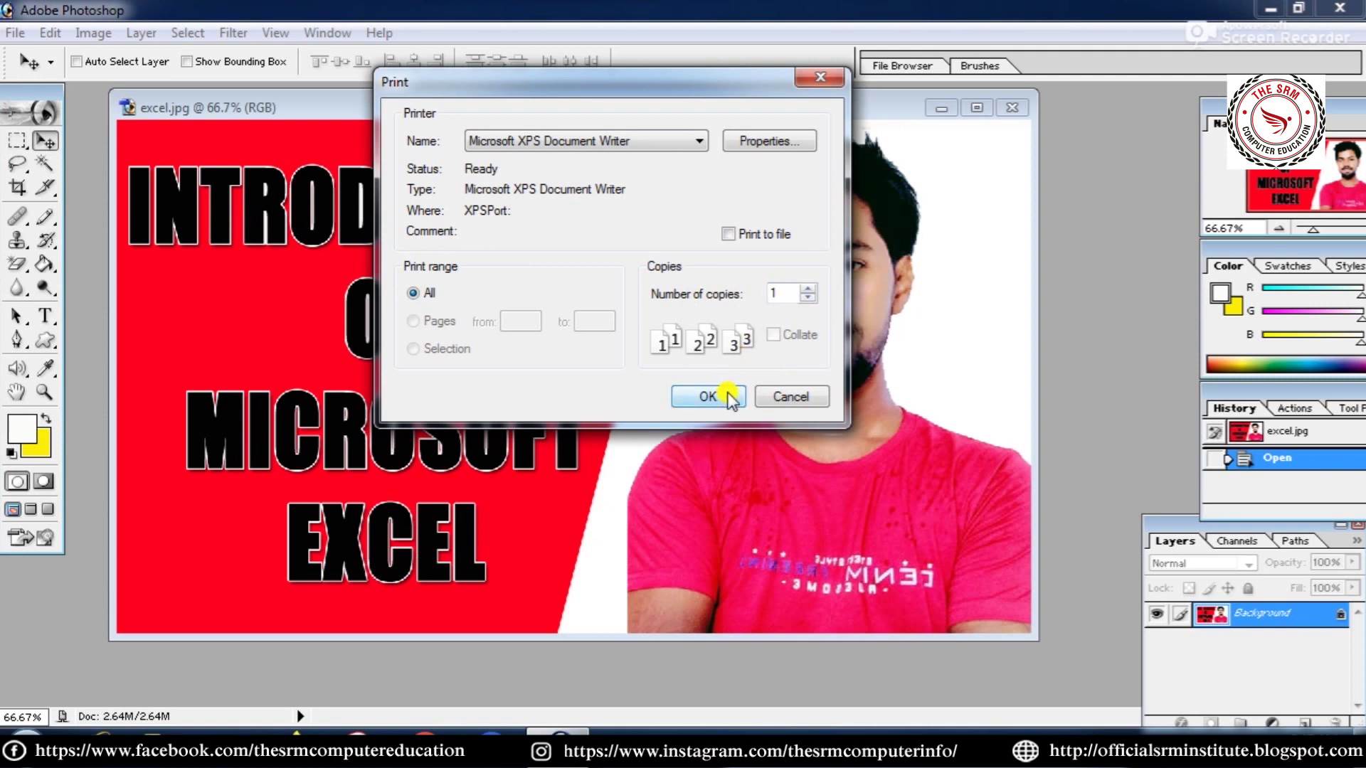
pyautogui.click(774, 395)
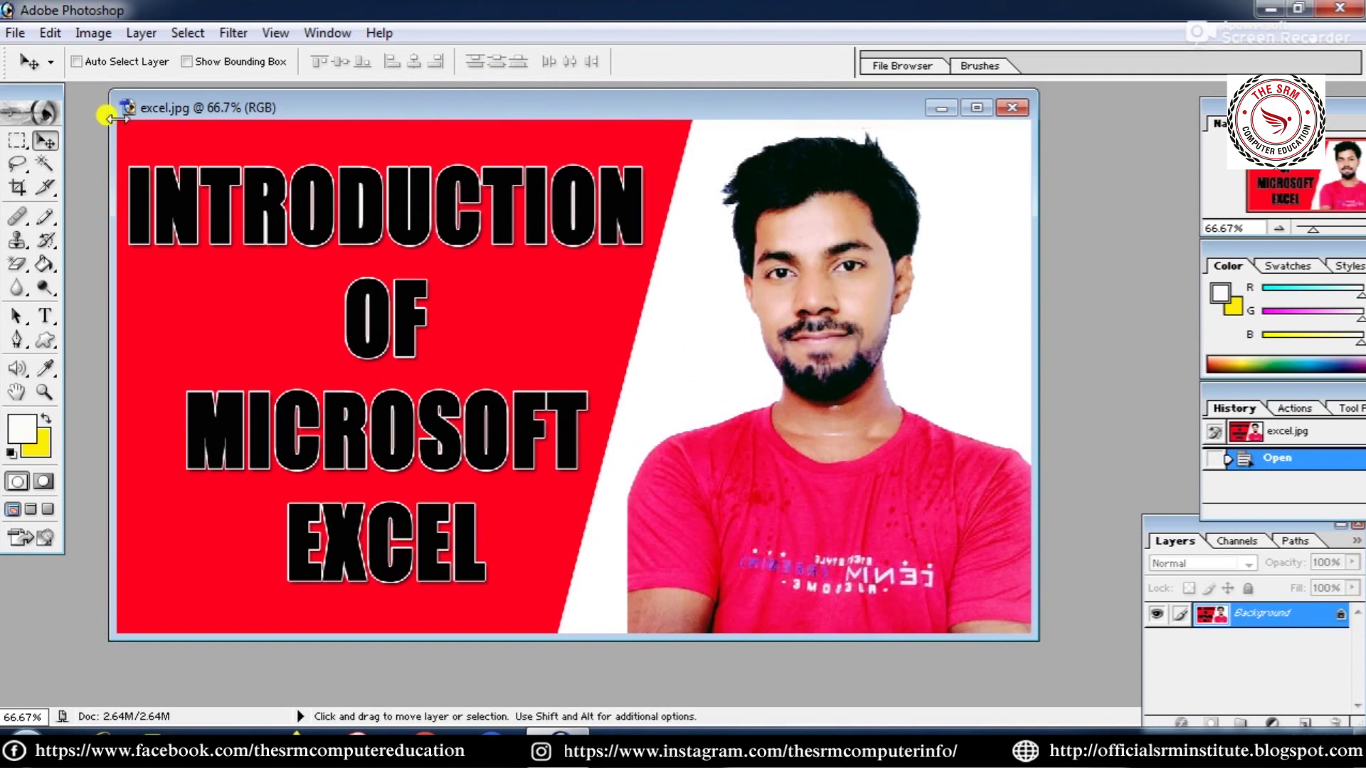
# Reopen the File menu to reach Jump To > Adobe ImageReady 7.0.
pyautogui.click(16, 35)
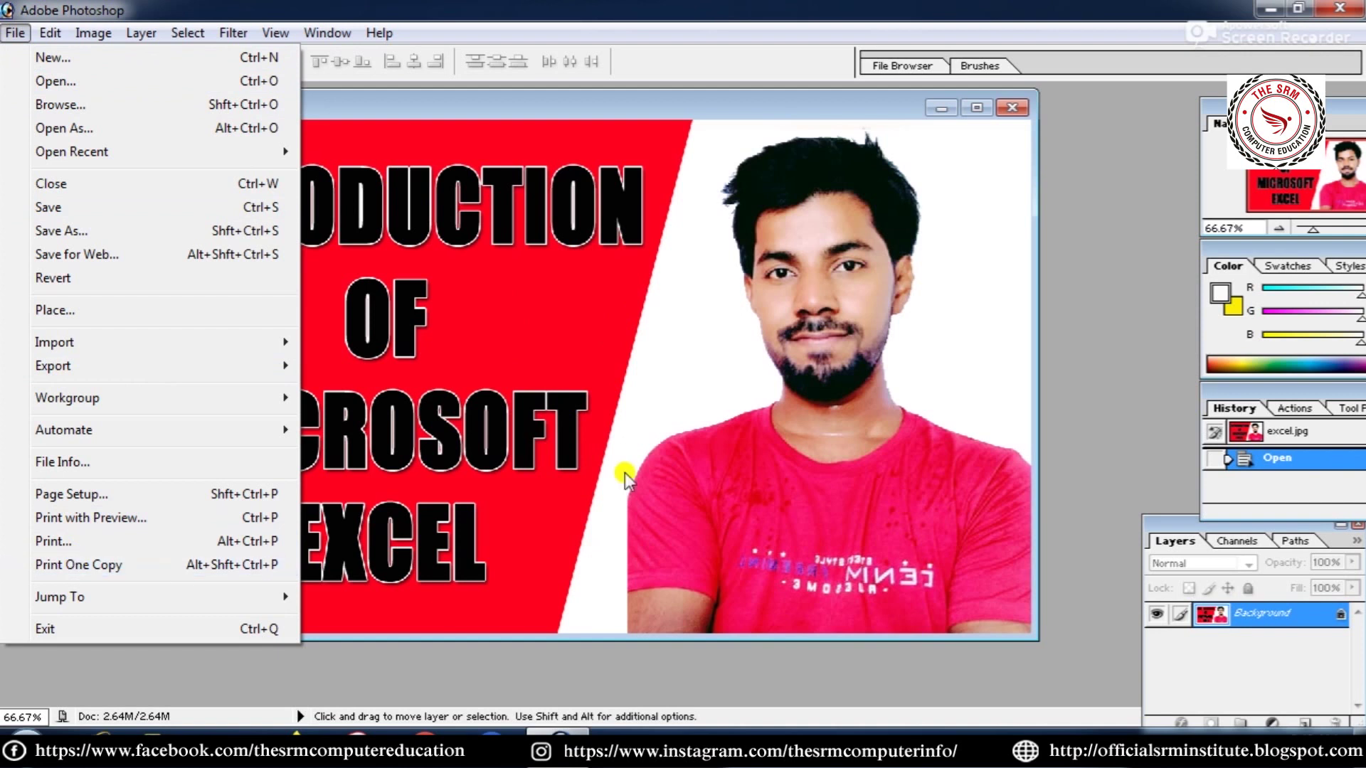
pyautogui.click(688, 354)
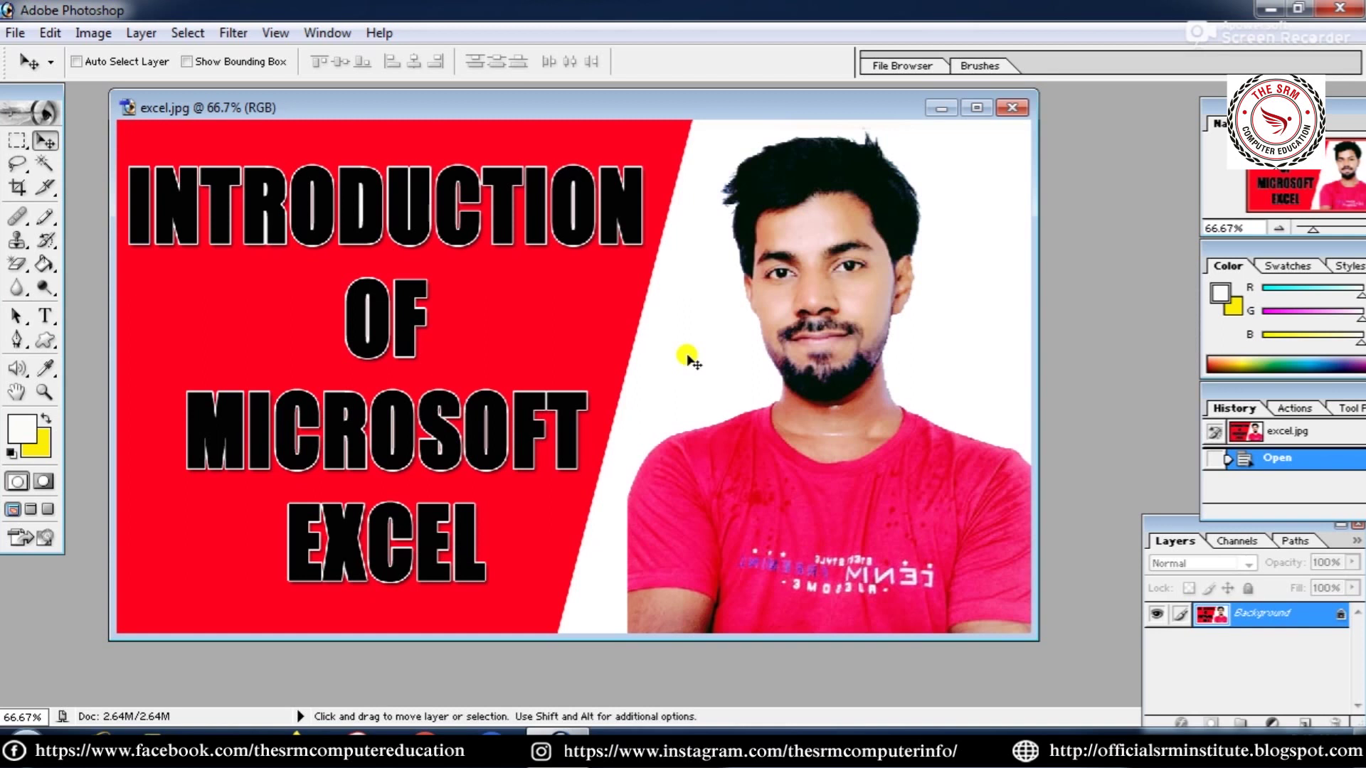
pyautogui.click(15, 32)
pyautogui.moveTo(60, 597)
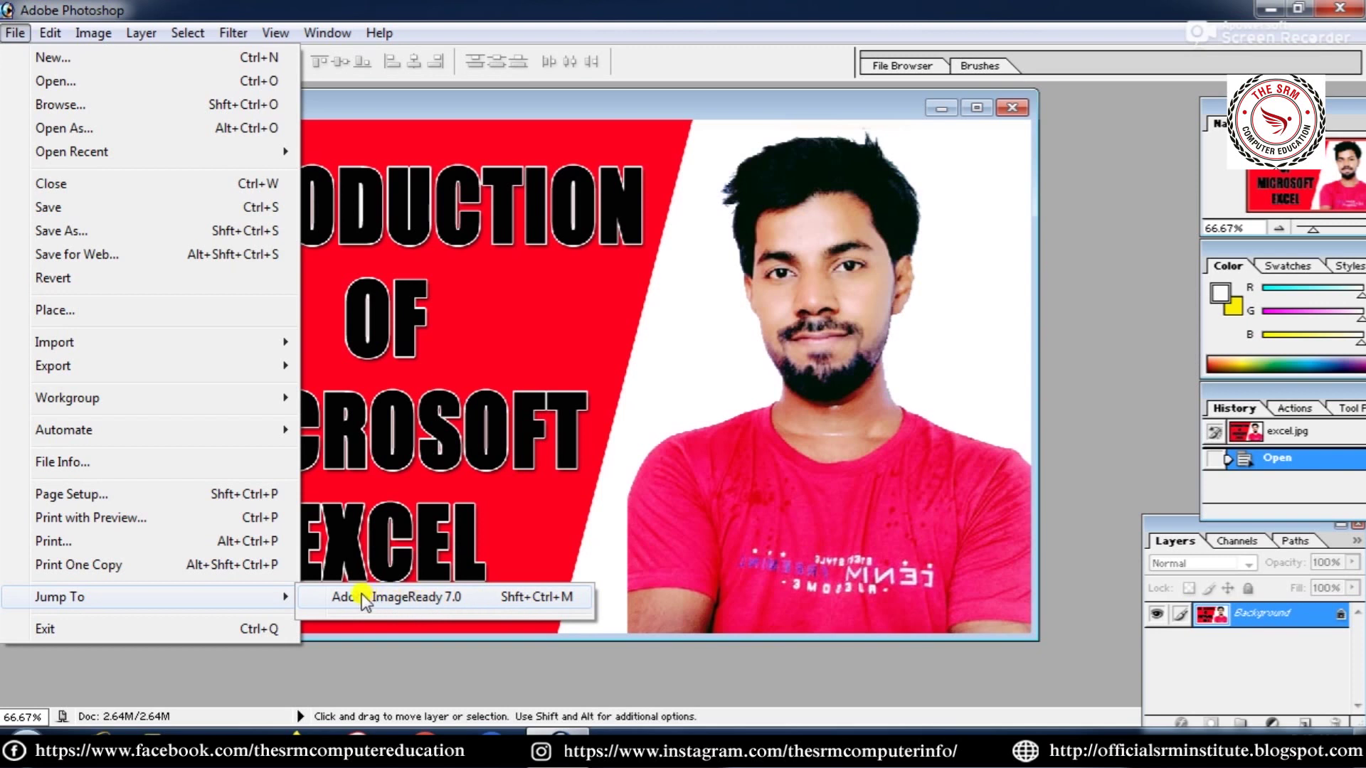
# Jump the excel.jpg banner to Adobe ImageReady 7.0 via File > Jump To.
pyautogui.click(140, 33)
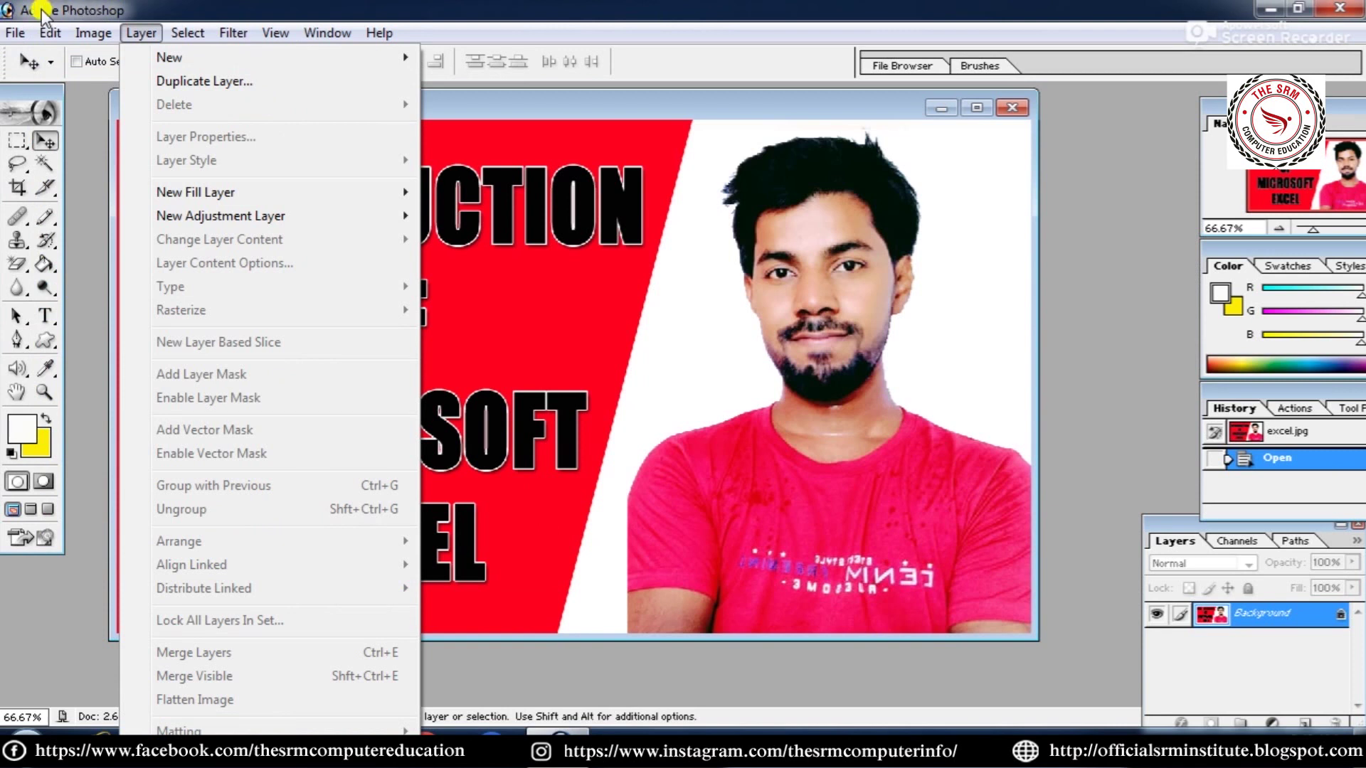
pyautogui.click(15, 33)
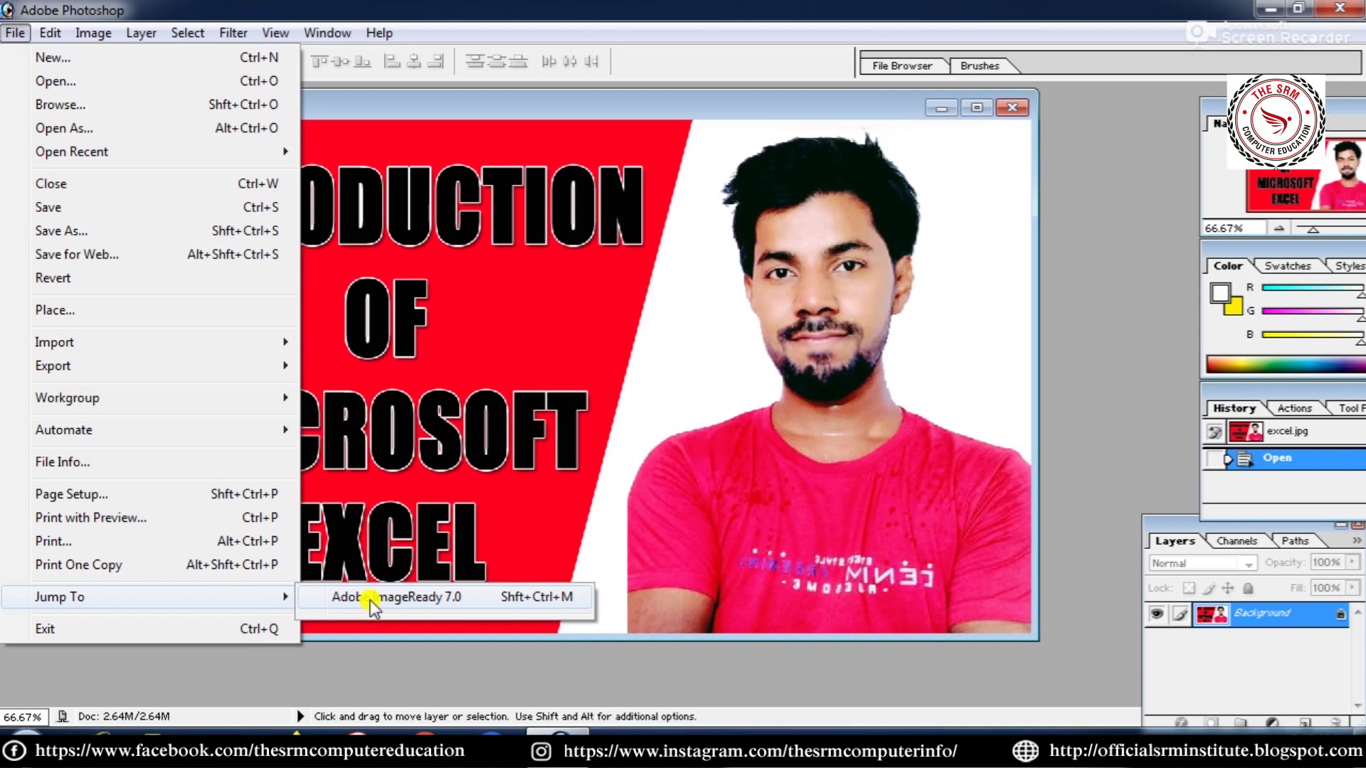
pyautogui.click(370, 600)
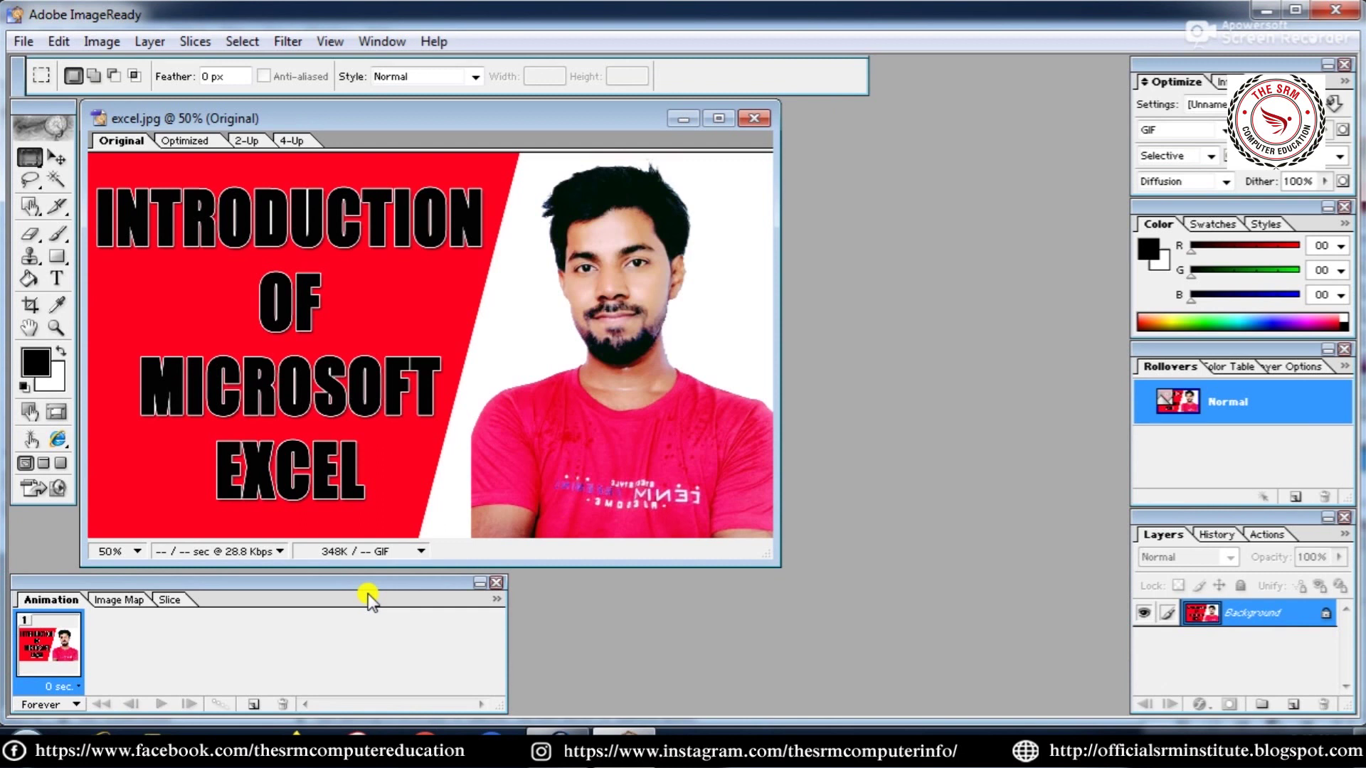
# Close the ImageReady window to go back to Photoshop.
pyautogui.click(1335, 13)
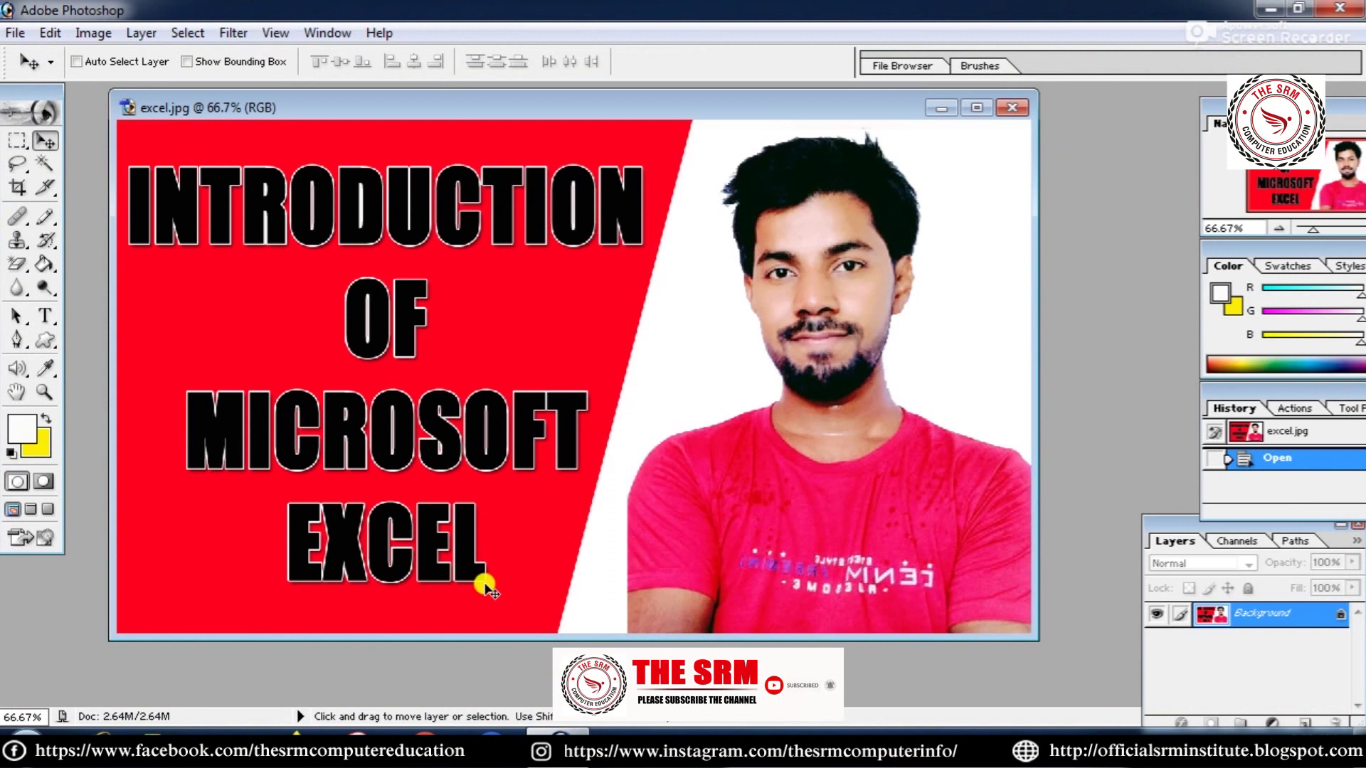
# Exit Photoshop through File > Exit, answering No to saving excel.jpg.
pyautogui.click(18, 33)
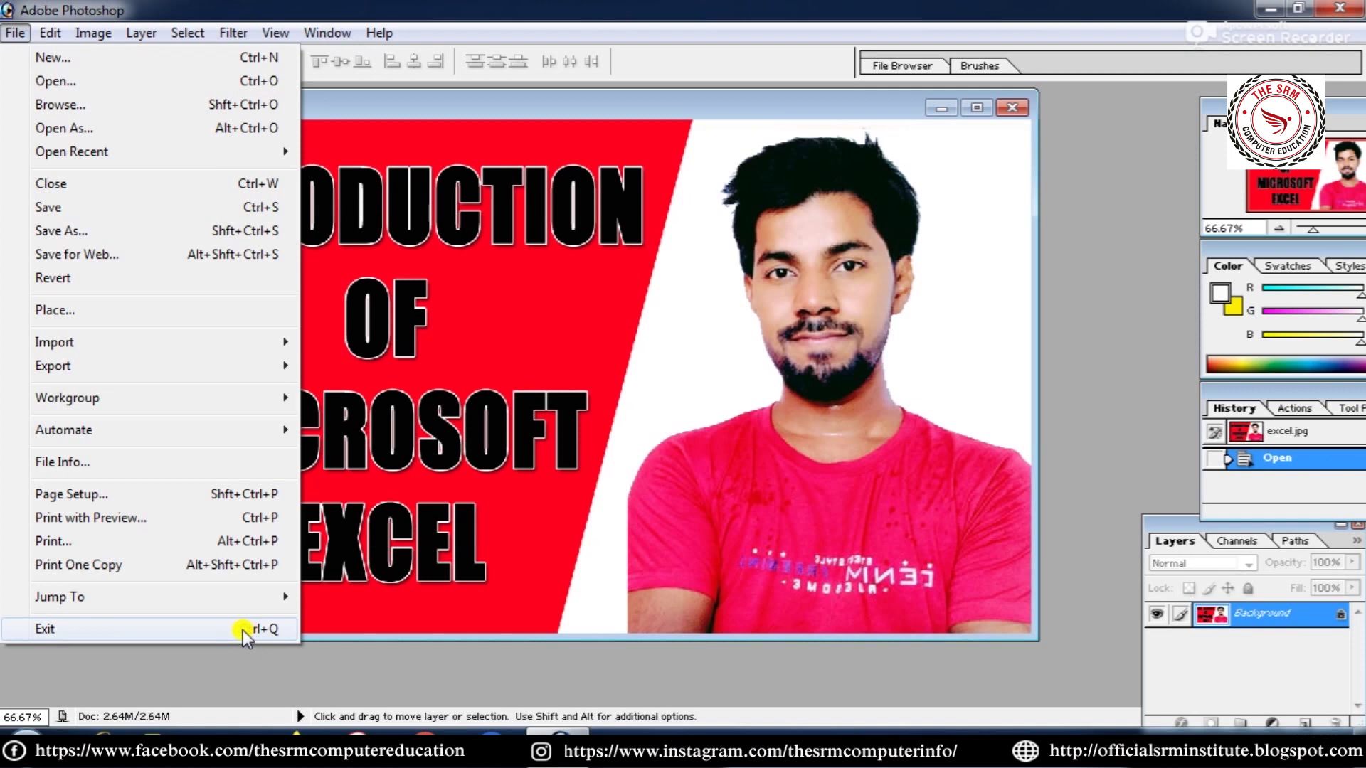
pyautogui.click(242, 630)
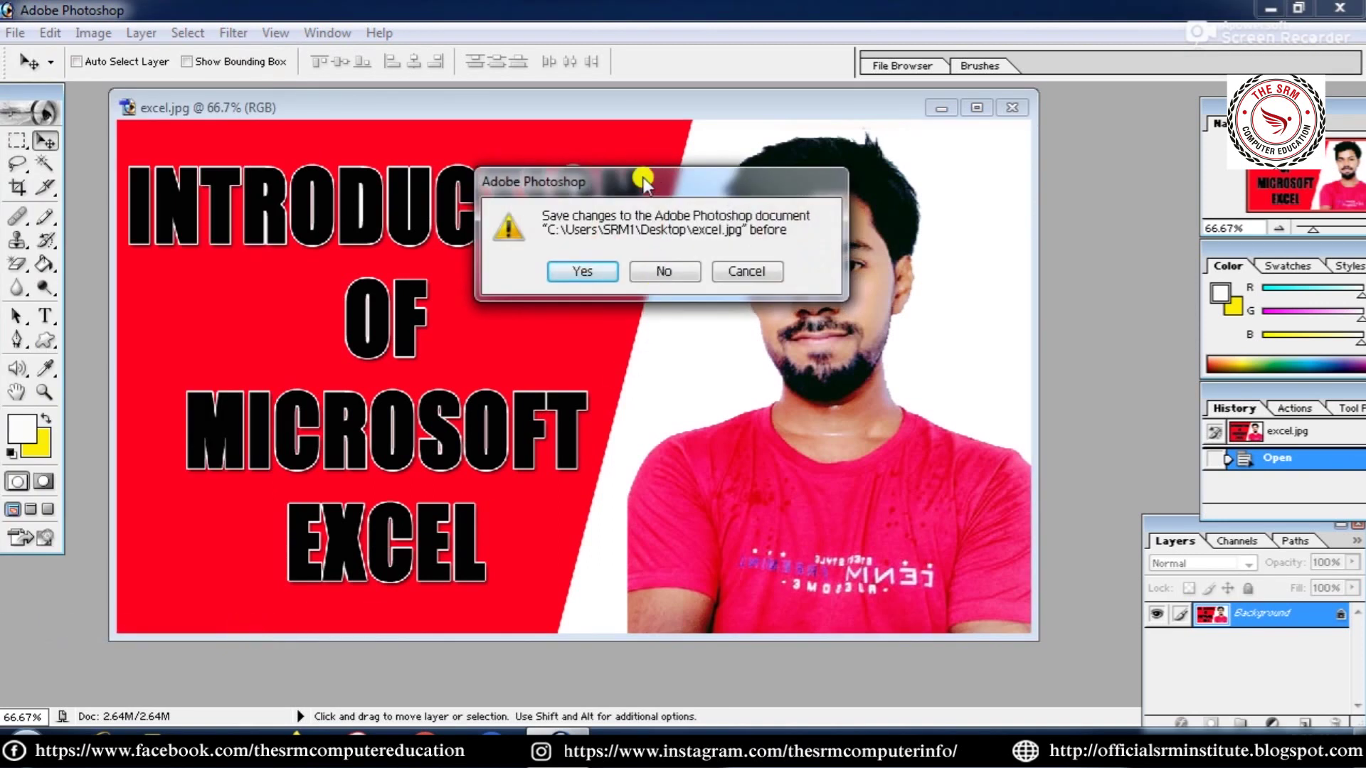
pyautogui.moveTo(643, 178); pyautogui.dragTo(601, 169)
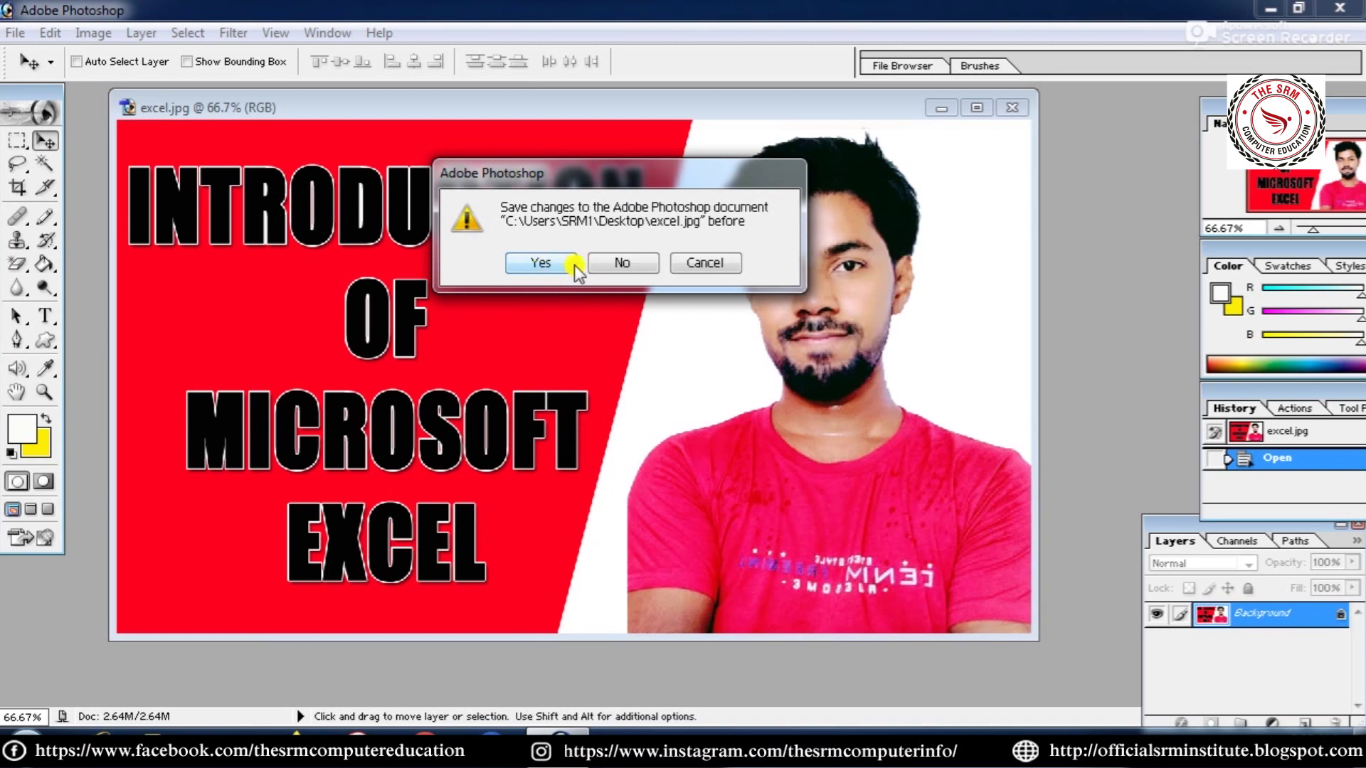
pyautogui.click(613, 263)
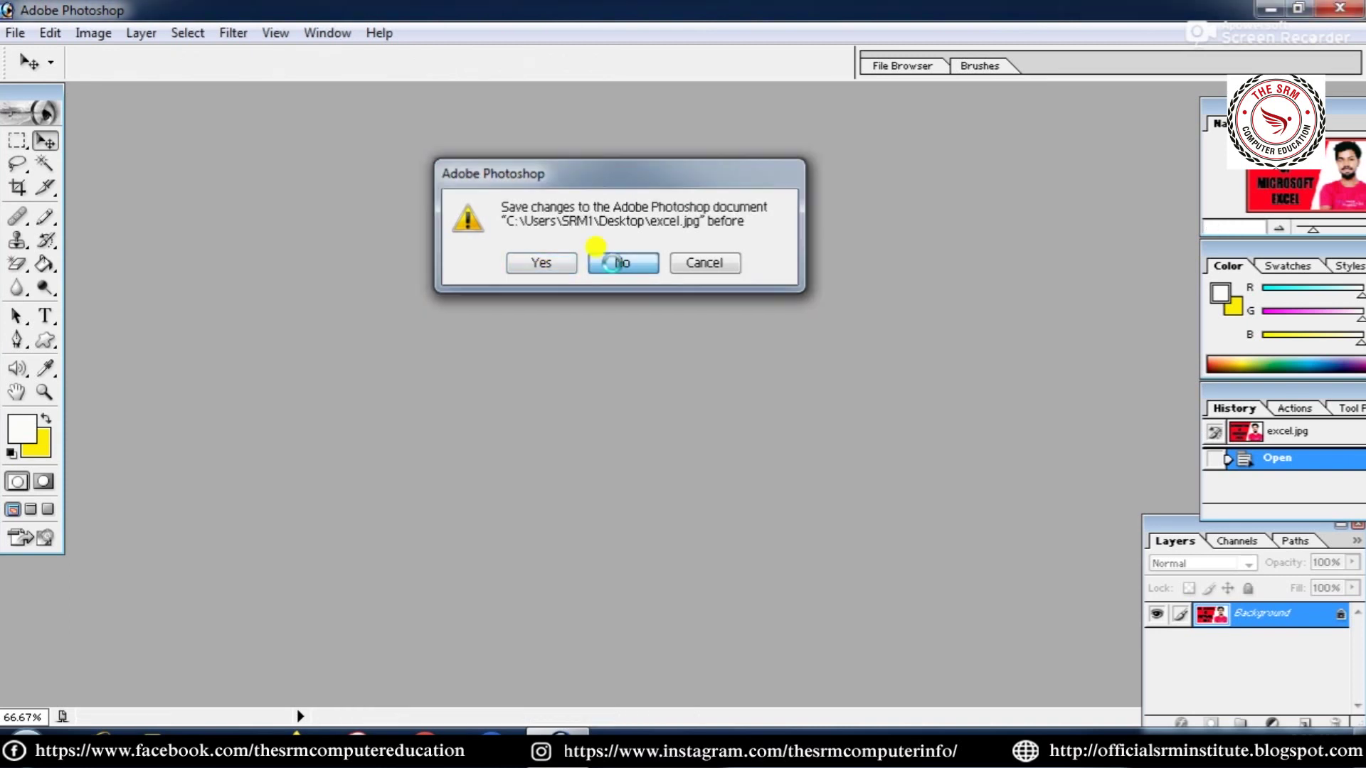